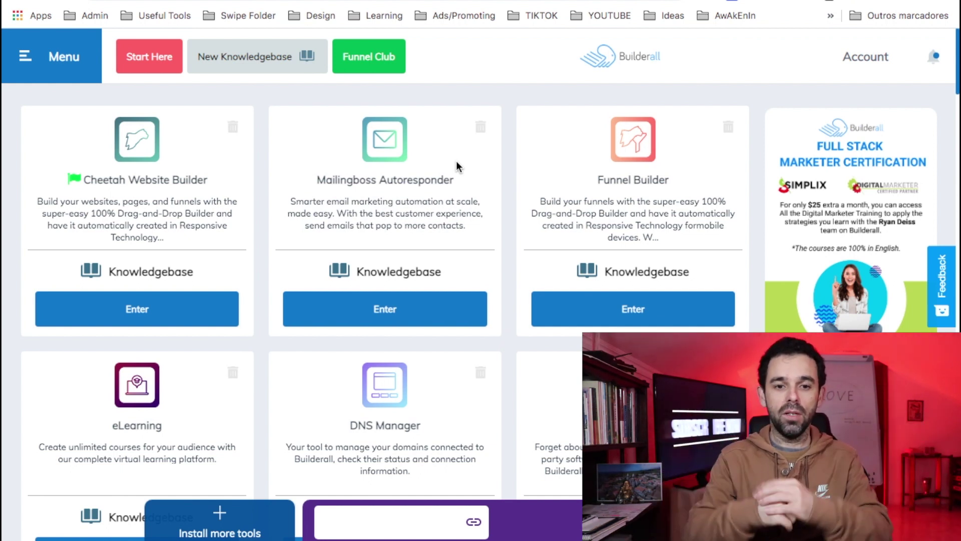
# - Enter MailingBoss and go to Campaigns > Email Sequence to list the existing sequences
pyautogui.click(398, 314)
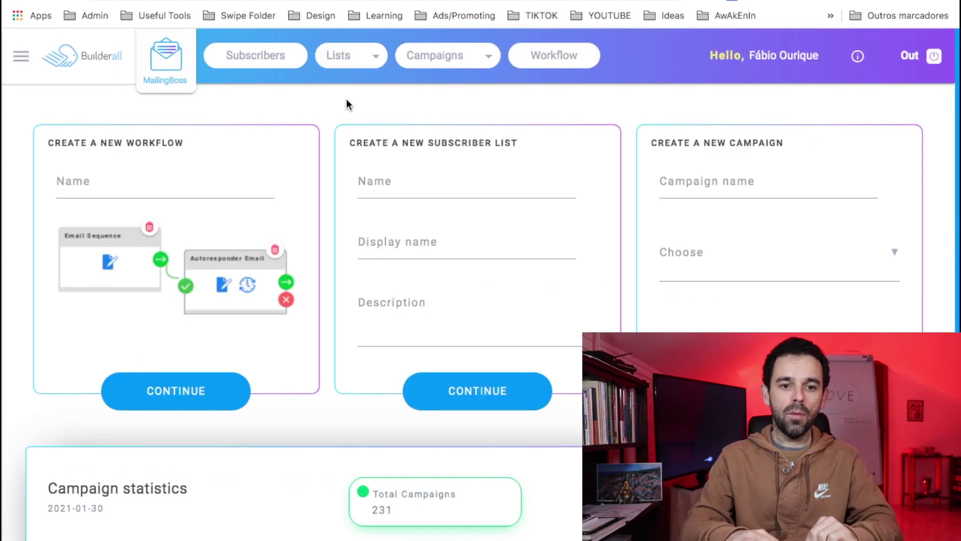
pyautogui.click(353, 67)
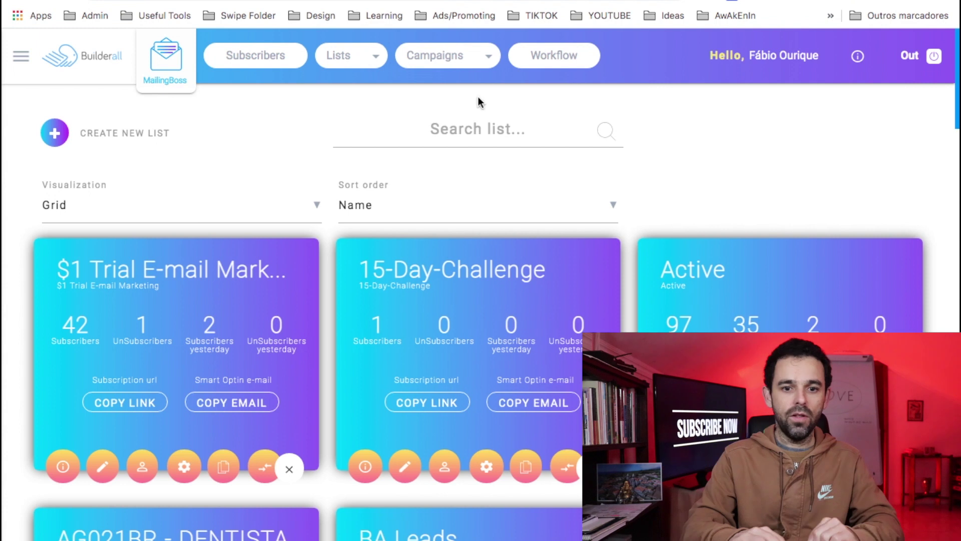
pyautogui.click(460, 63)
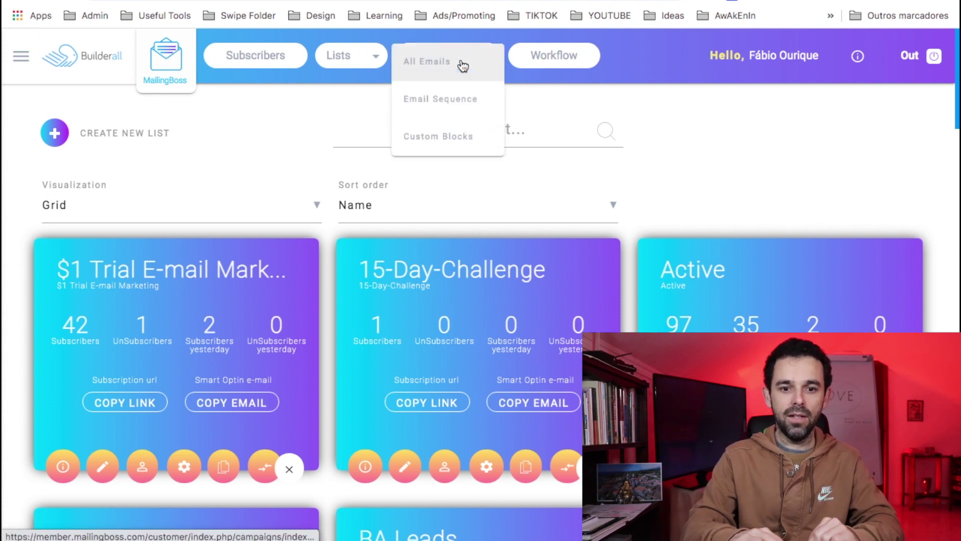
pyautogui.click(428, 112)
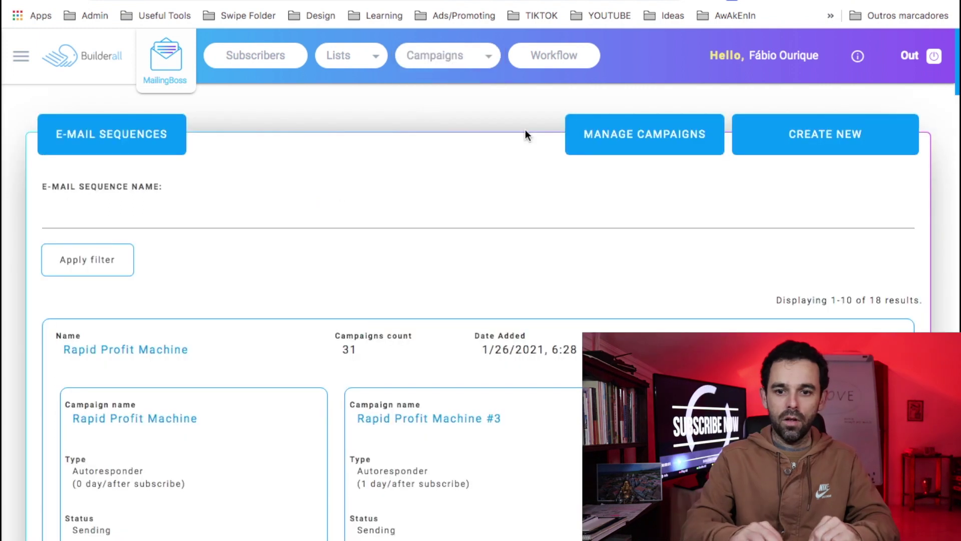
# - Create a sequence named after the owner, using the owner's list and future subscribers only, and save
pyautogui.click(825, 146)
pyautogui.click(78, 209)
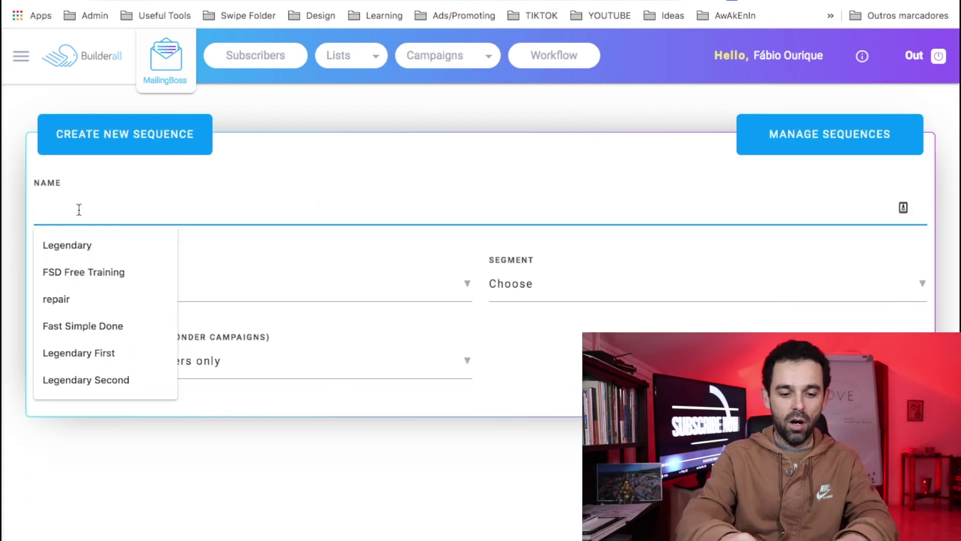
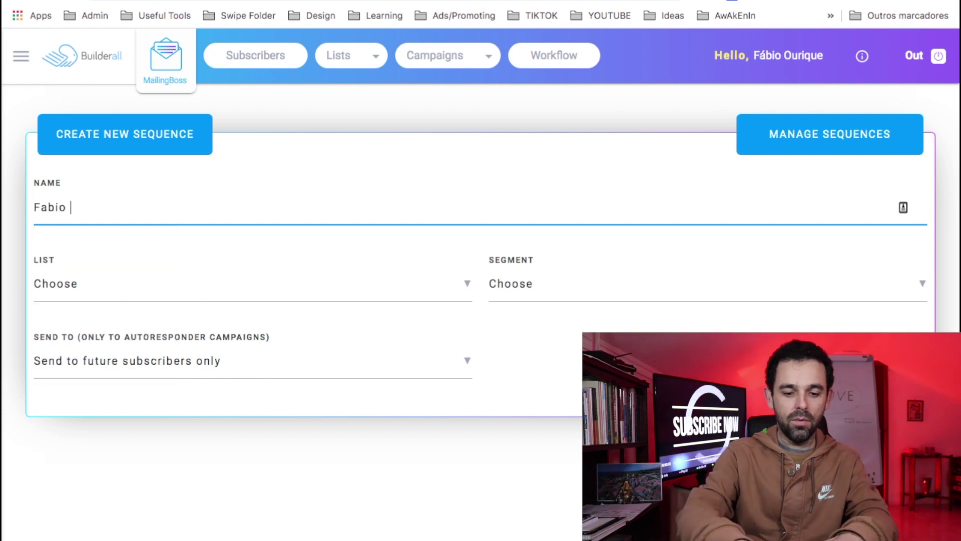
pyautogui.click(108, 287)
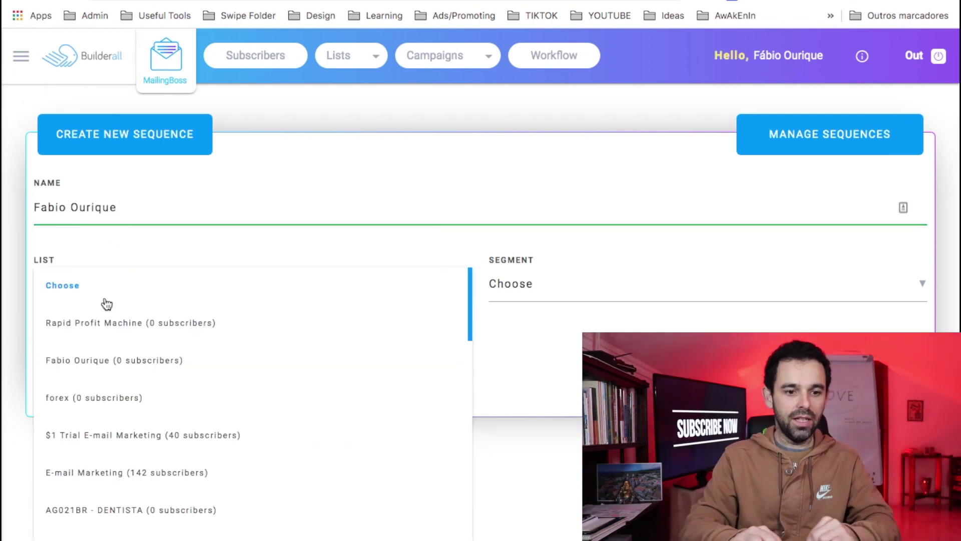
pyautogui.click(88, 373)
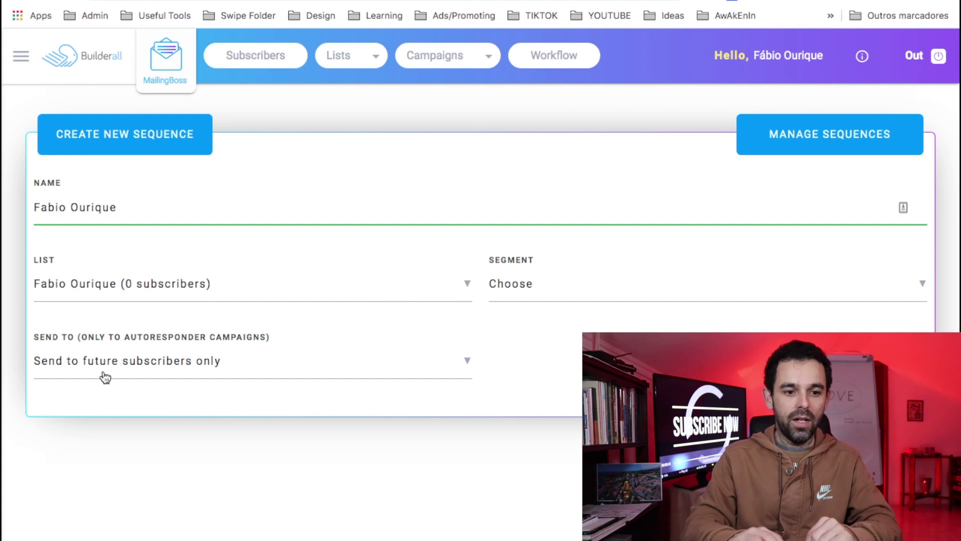
pyautogui.click(71, 370)
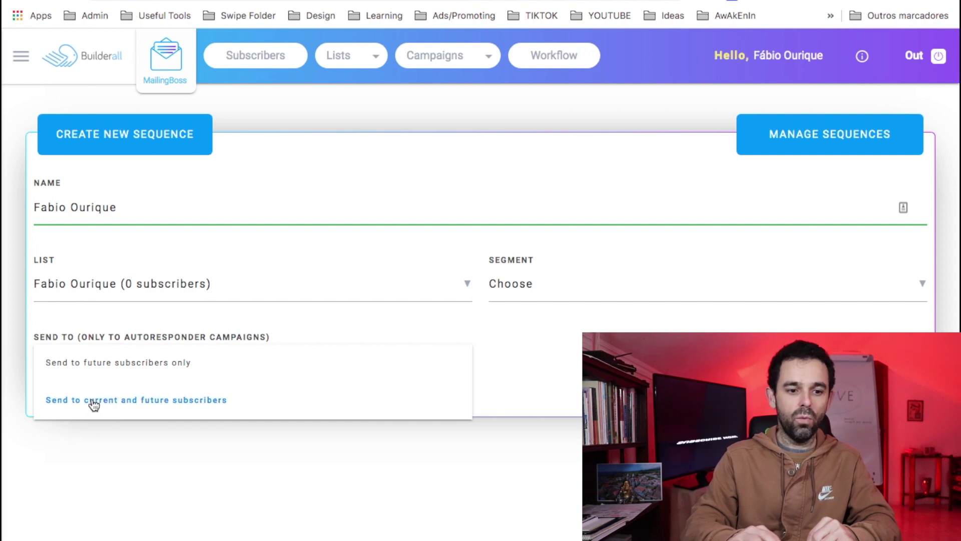
pyautogui.click(85, 372)
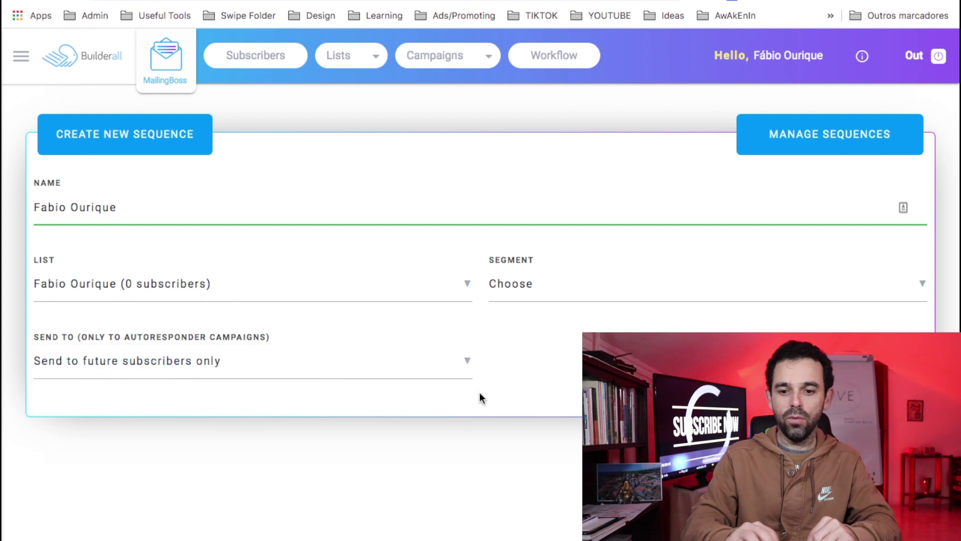
pyautogui.click(790, 418)
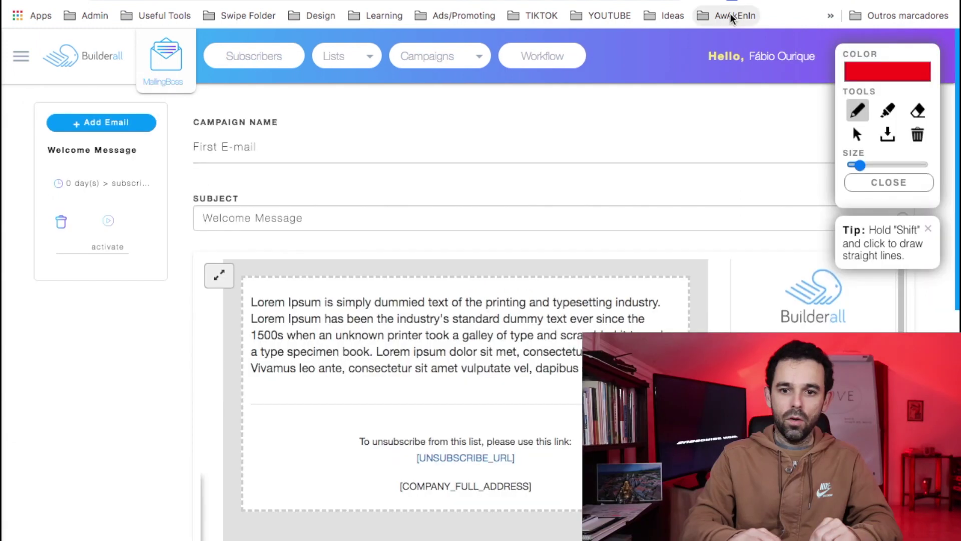
pyautogui.moveTo(18, 92)
pyautogui.mouseDown()
pyautogui.moveTo(17, 272)
pyautogui.moveTo(169, 296)
pyautogui.moveTo(185, 99)
pyautogui.moveTo(17, 93)
pyautogui.mouseUp()
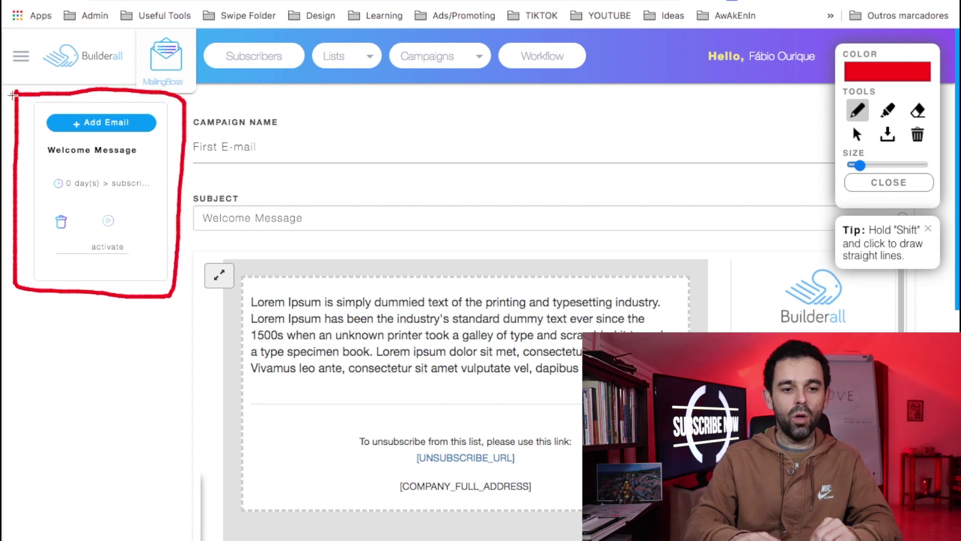
pyautogui.moveTo(94, 164)
pyautogui.mouseDown()
pyautogui.moveTo(39, 172)
pyautogui.moveTo(36, 188)
pyautogui.moveTo(87, 199)
pyautogui.moveTo(158, 193)
pyautogui.moveTo(148, 165)
pyautogui.moveTo(107, 161)
pyautogui.moveTo(47, 177)
pyautogui.moveTo(64, 186)
pyautogui.mouseUp()
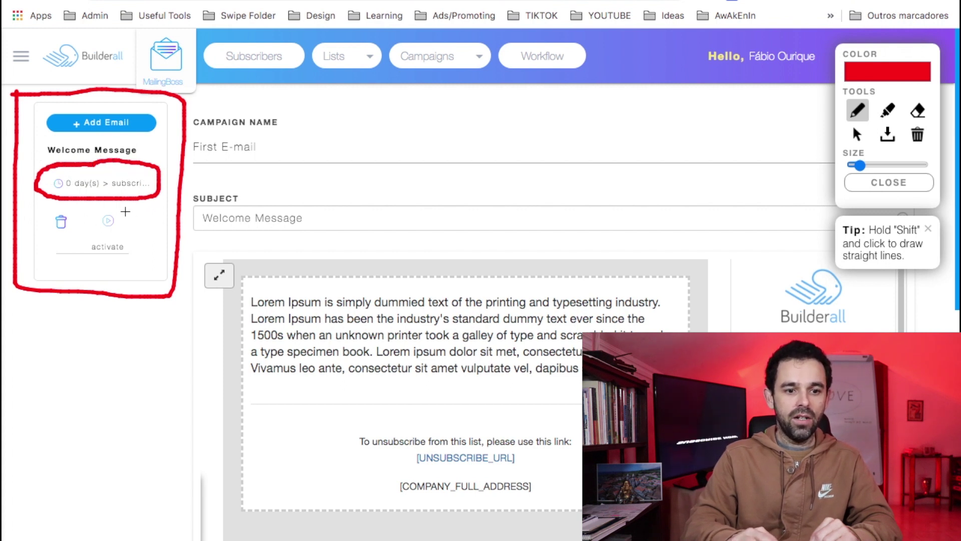
pyautogui.moveTo(126, 205)
pyautogui.mouseDown()
pyautogui.moveTo(82, 209)
pyautogui.moveTo(71, 236)
pyautogui.moveTo(76, 262)
pyautogui.moveTo(79, 243)
pyautogui.mouseUp()
# - Rename the first email's campaign from 'First E-mail' to 'email 1' plus the owner's name
pyautogui.press('Escape')
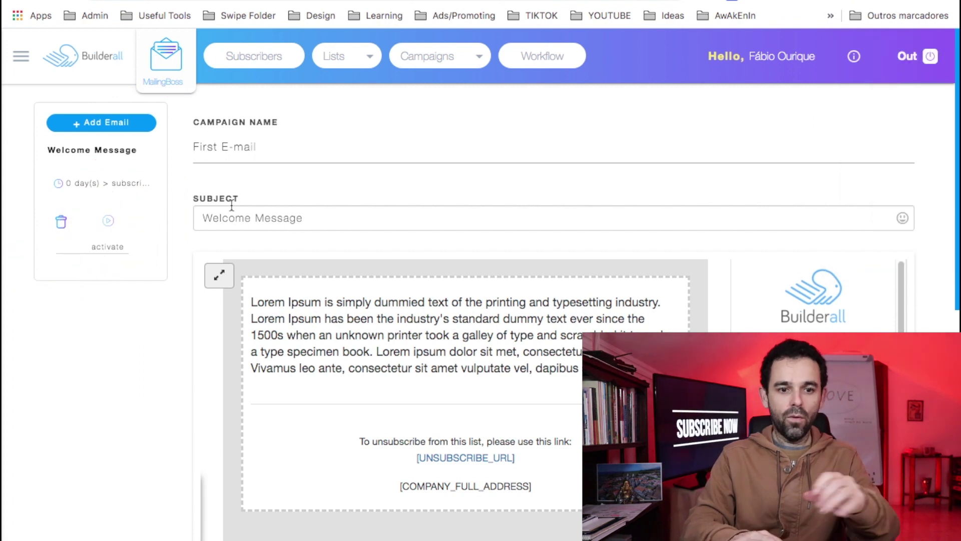
pyautogui.click(273, 150)
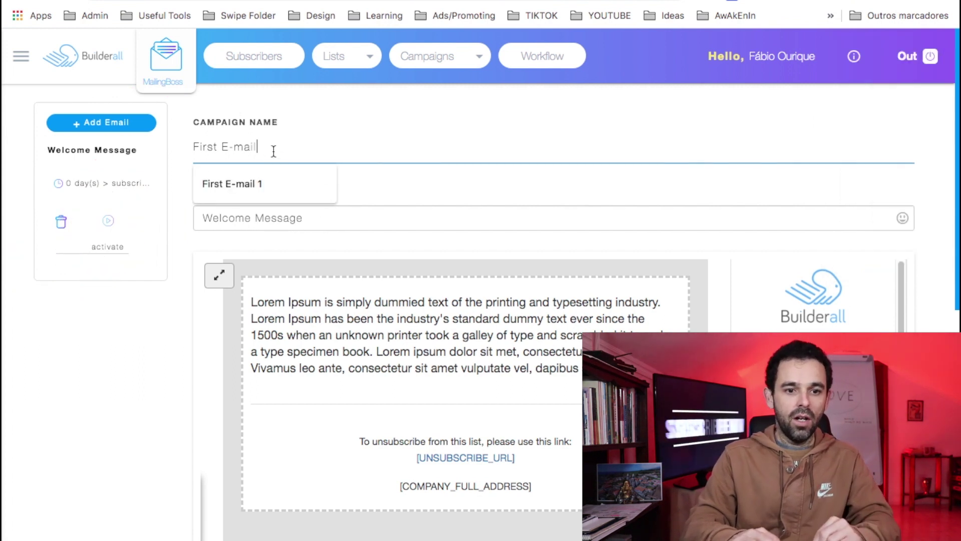
pyautogui.moveTo(276, 149); pyautogui.dragTo(111, 145)
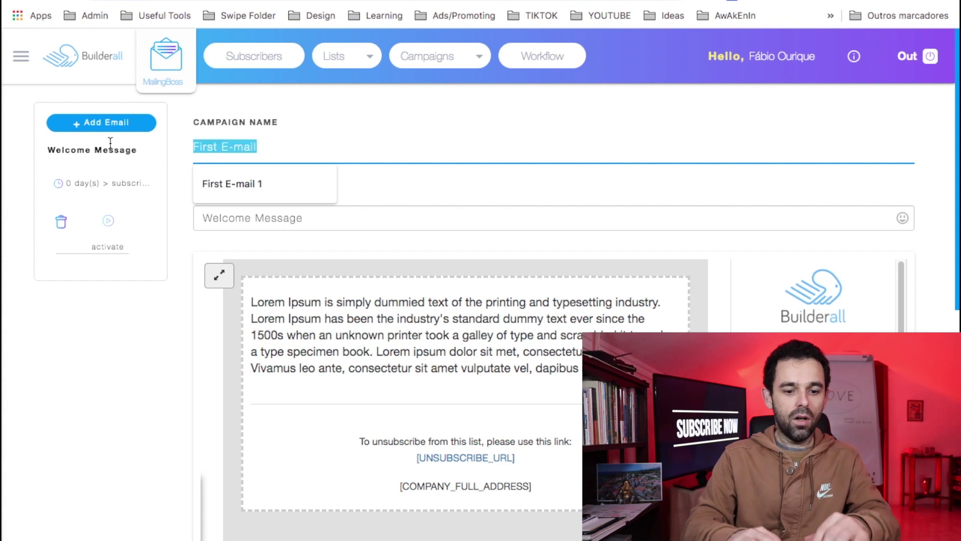
pyautogui.write('email')
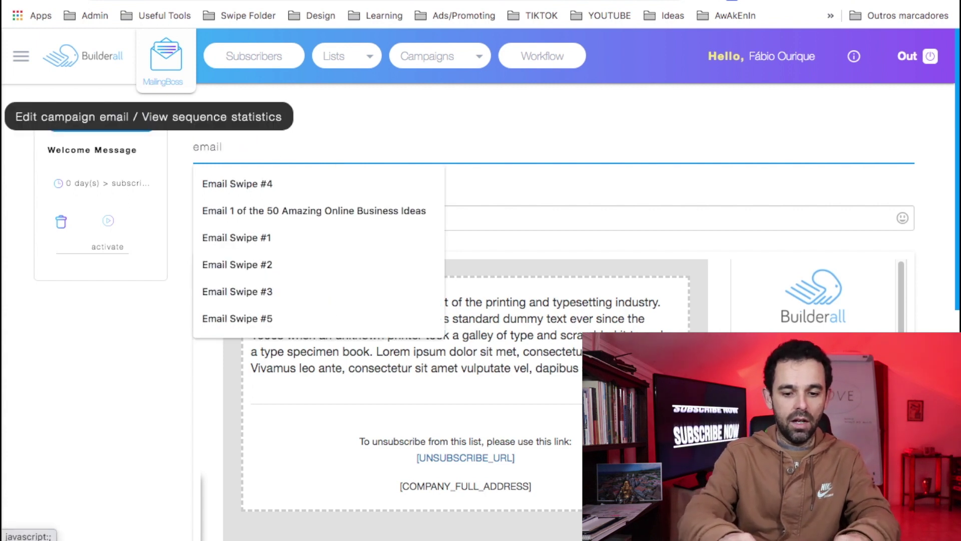
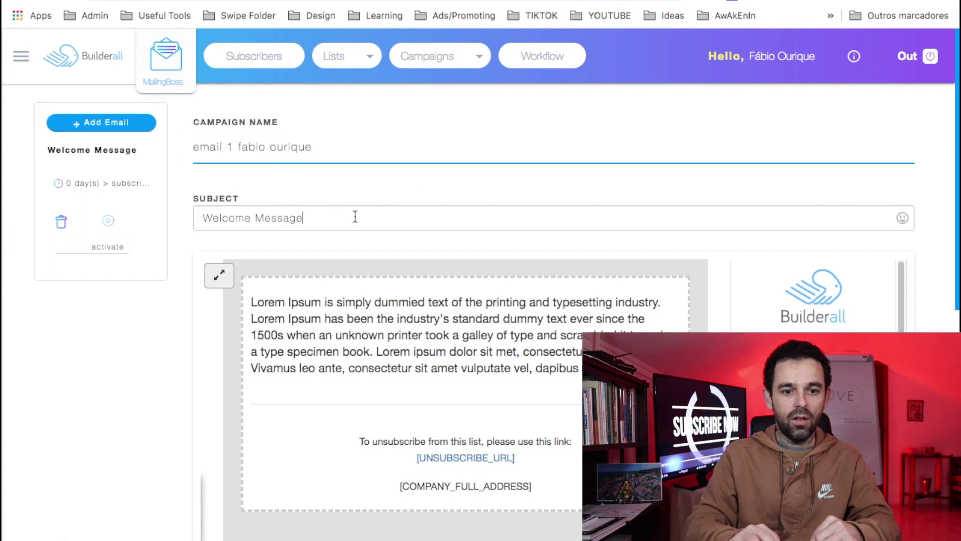
# - Change the subject from 'Welcome Message' to 'Welcome To My world'
pyautogui.moveTo(349, 217); pyautogui.dragTo(129, 219)
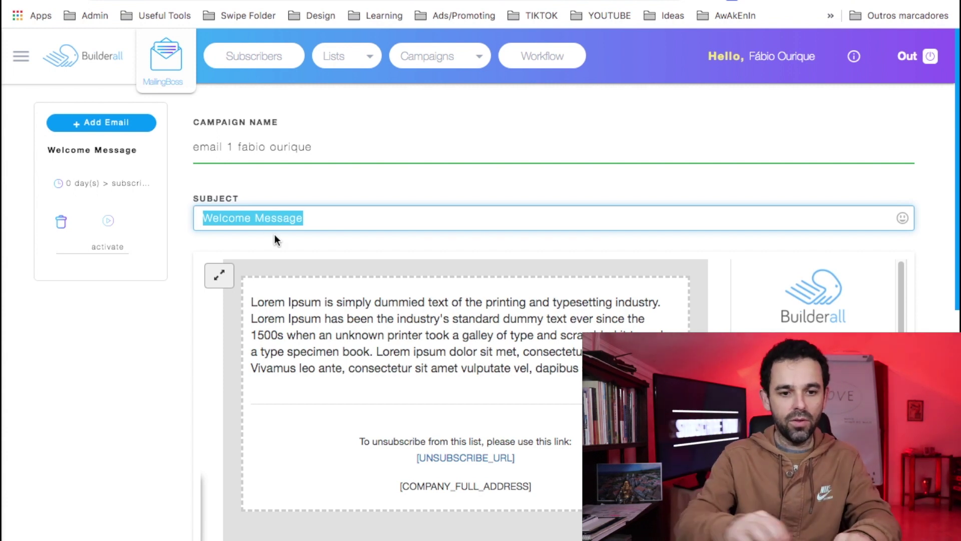
pyautogui.doubleClick(284, 219)
pyautogui.write('T')
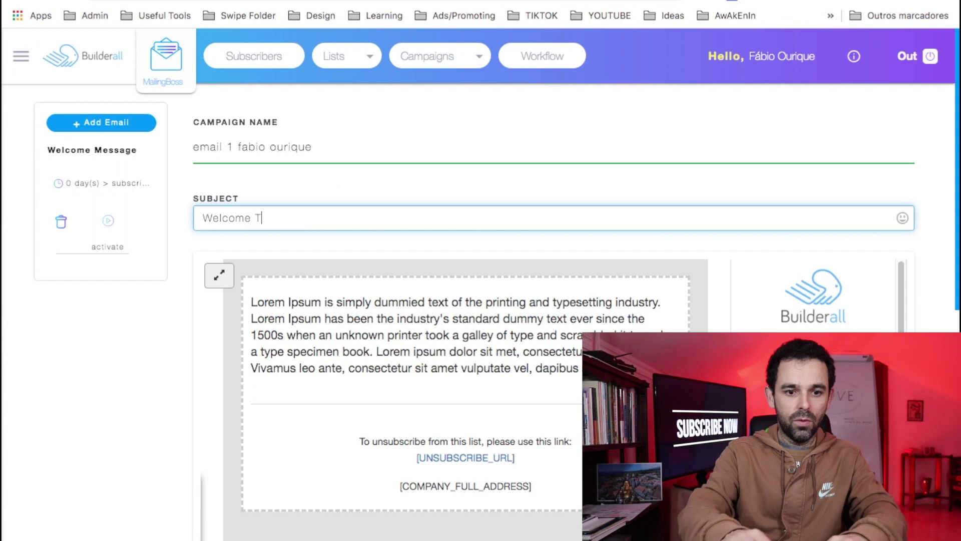
pyautogui.write('o My world')
pyautogui.click(454, 335)
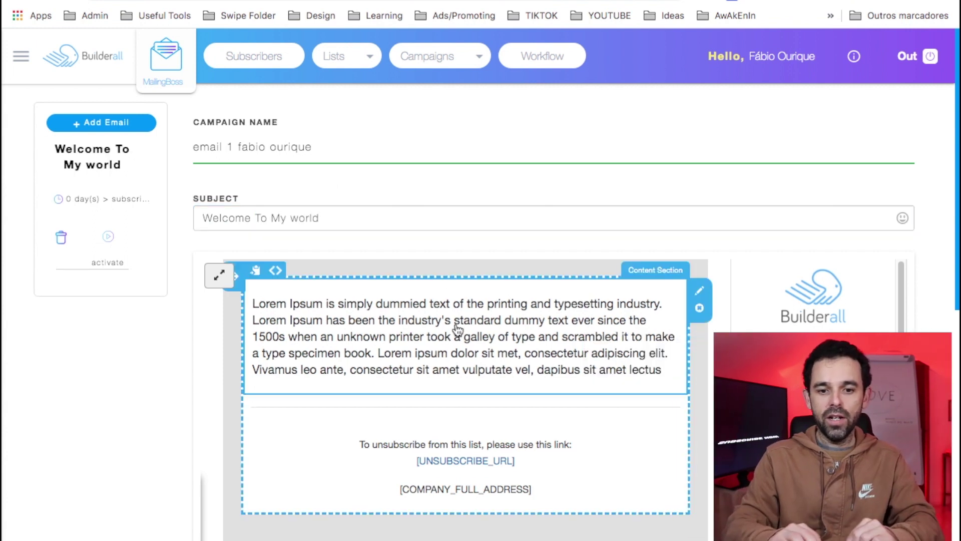
# - Replace the placeholder paragraph with the greeting 'Hi, [FNAME]'
pyautogui.click(511, 354)
pyautogui.hotkey('ctrl', 'a')
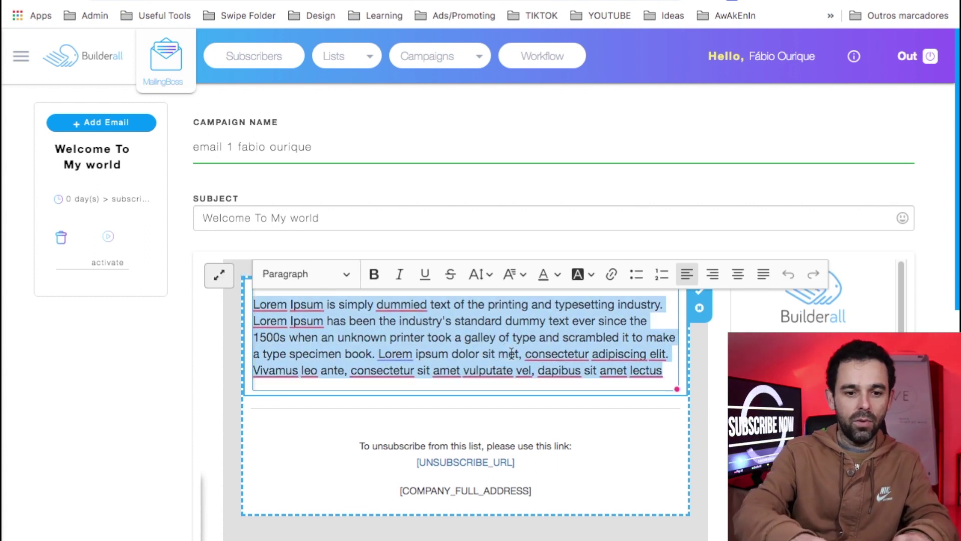
pyautogui.write('Hi')
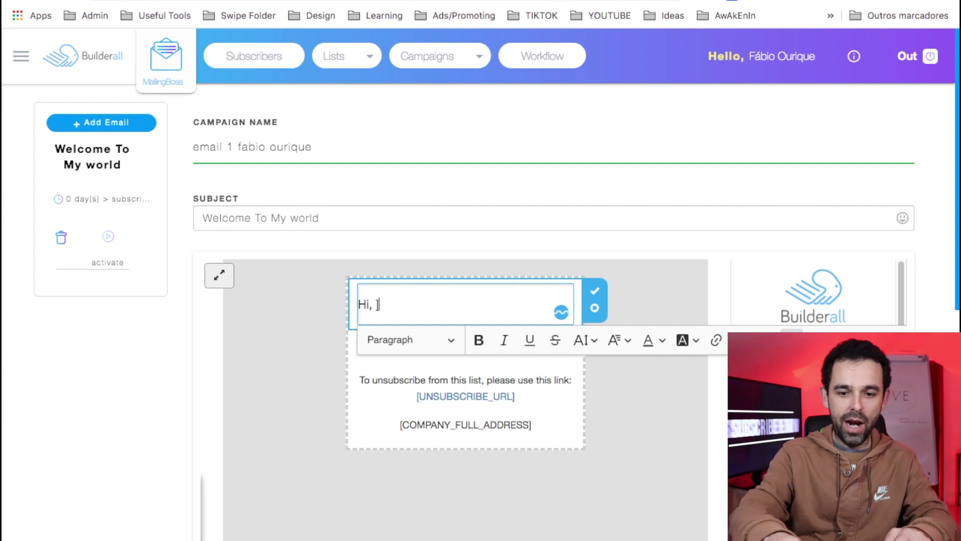
pyautogui.write(', []')
pyautogui.press('Left')
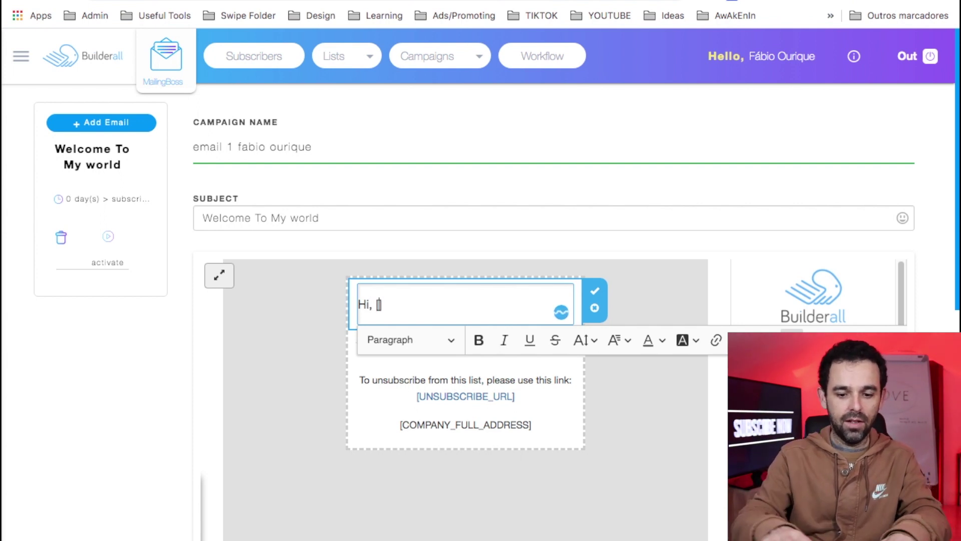
pyautogui.write('FNAME')
pyautogui.click(428, 324)
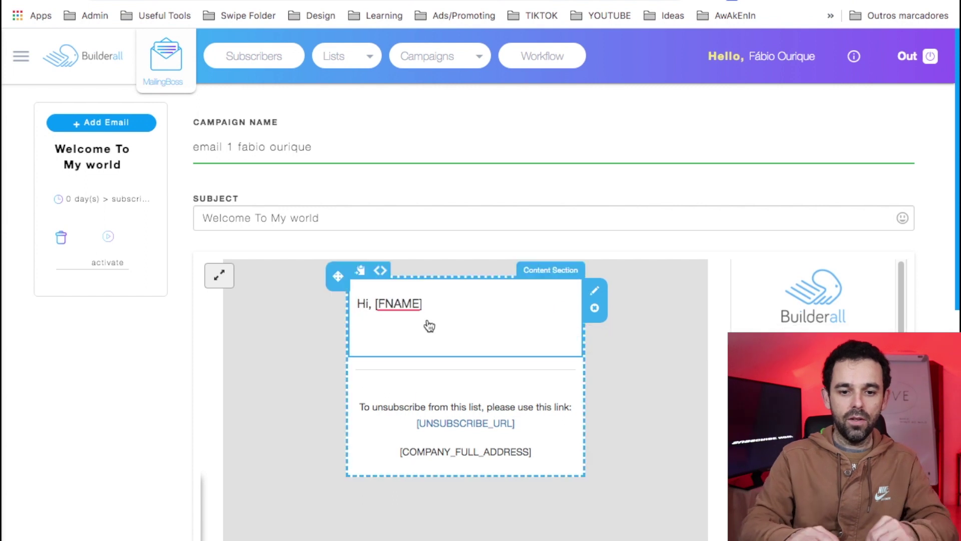
pyautogui.click(430, 323)
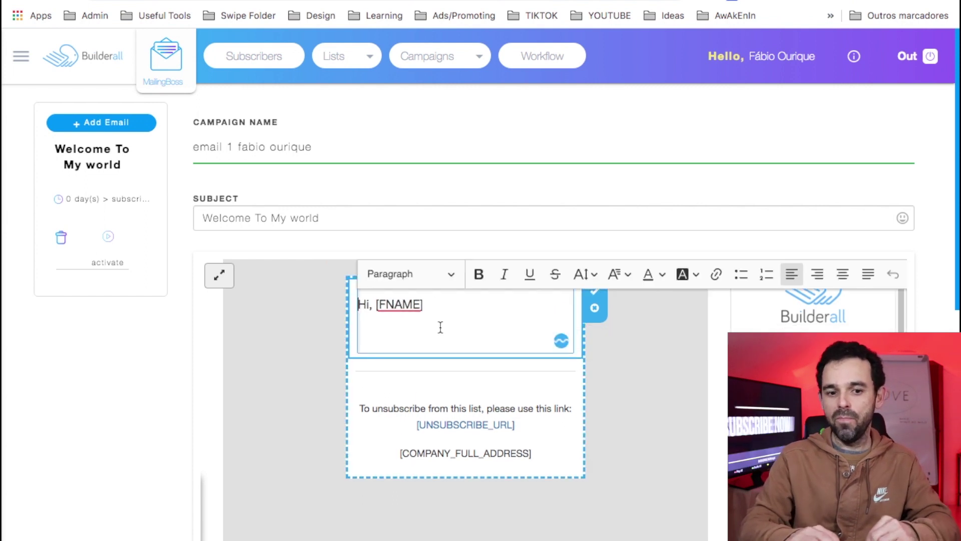
pyautogui.click(409, 341)
pyautogui.click(609, 344)
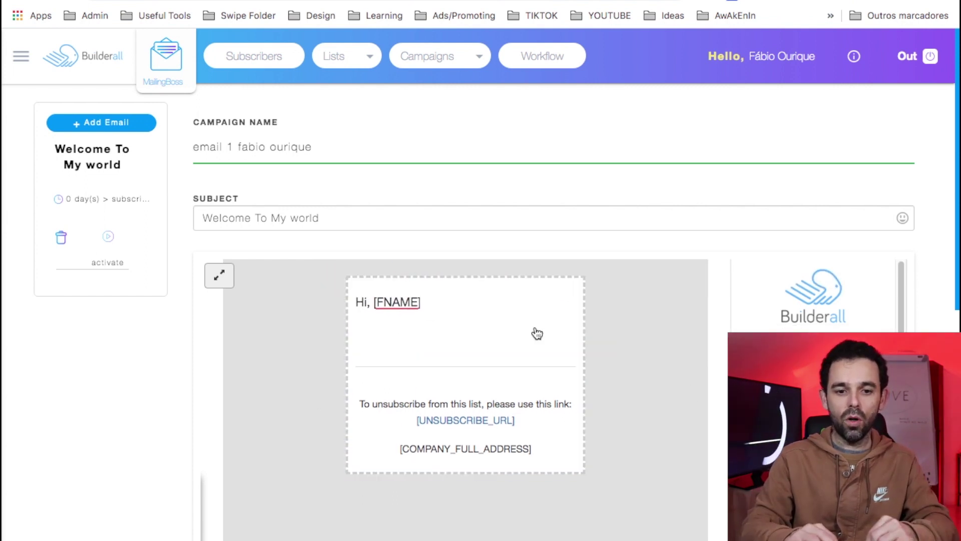
pyautogui.scroll(-9, 650, 413)
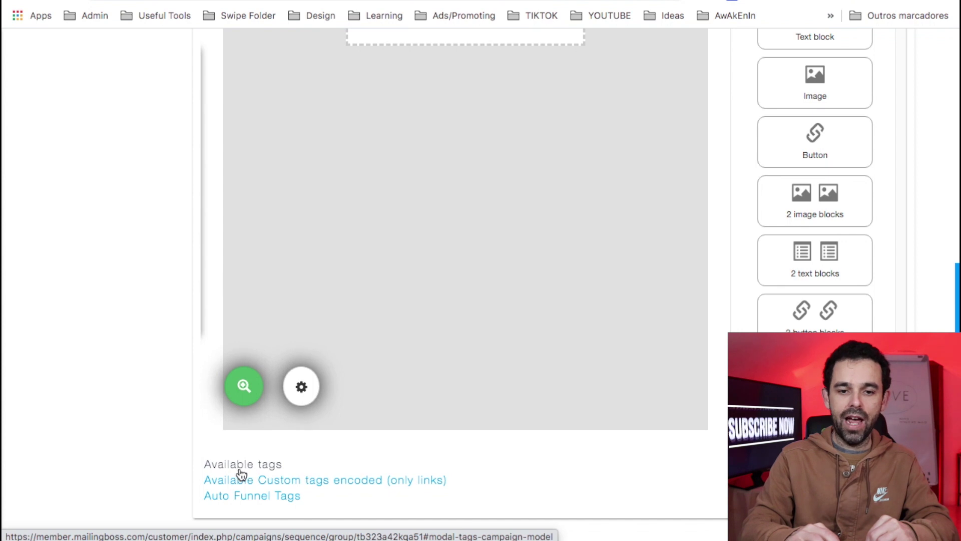
pyautogui.scroll(9, 496, 384)
# - Add four filler body lines below the greeting, starting with 'lajshdf lasd fl asdljfasd'
pyautogui.click(462, 309)
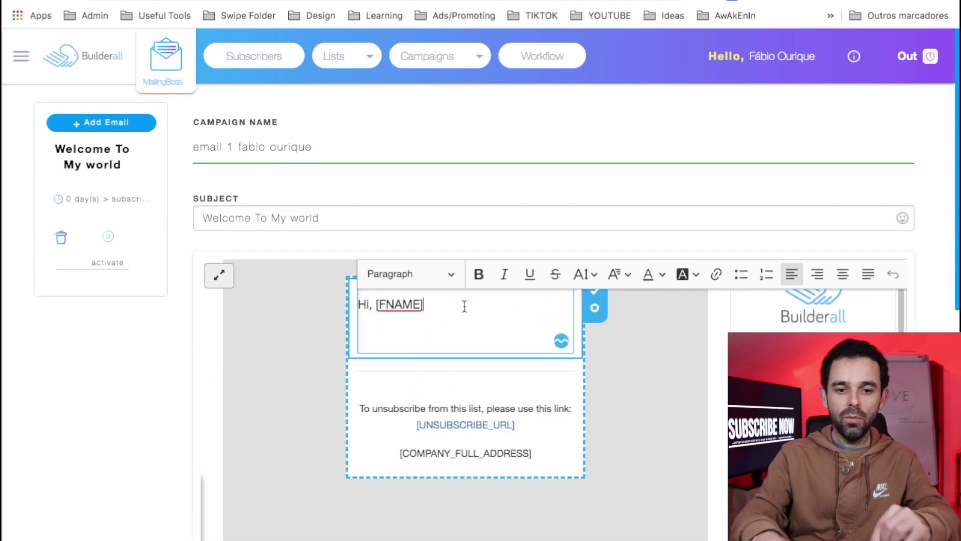
pyautogui.press('Return')
pyautogui.write('lajshdf lasd fl asdljfasd')
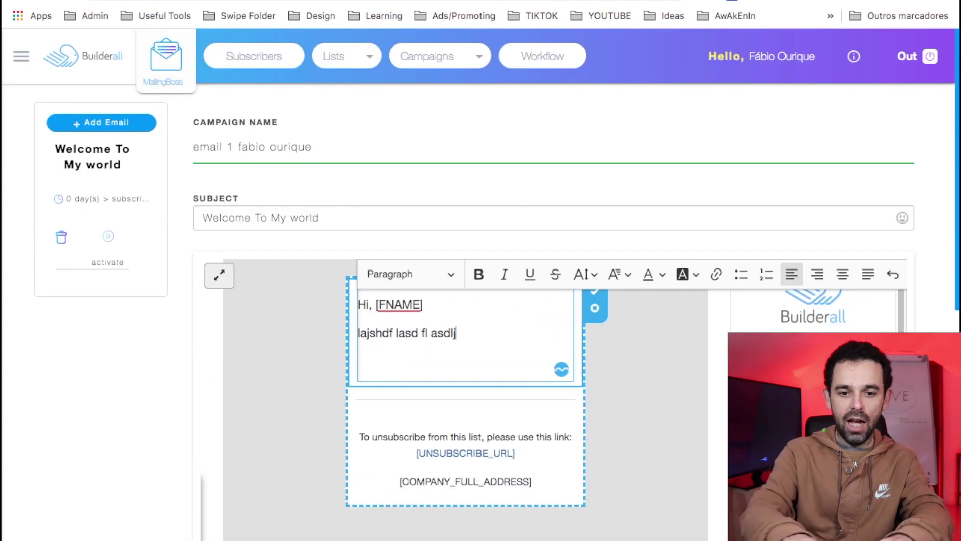
pyautogui.press('Return')
pyautogui.write('adsfasdfasdf')
pyautogui.press('Return')
pyautogui.write('asdfasdfasdf')
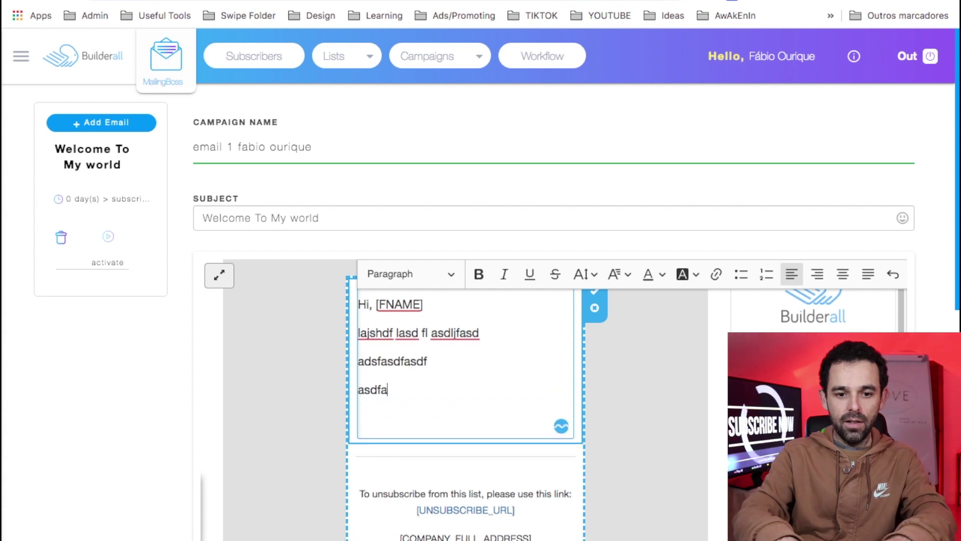
pyautogui.press('Return')
pyautogui.write('asdfasdf')
pyautogui.scroll(-1, 389, 389)
# - Select the word 'asdfasdfasdf' and cancel the link popup without adding a link
pyautogui.doubleClick(389, 362)
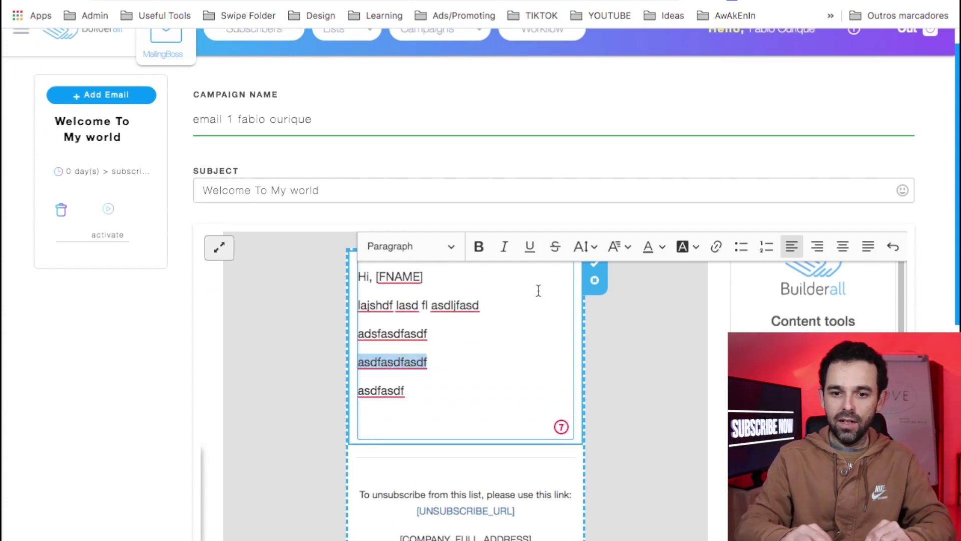
pyautogui.click(716, 246)
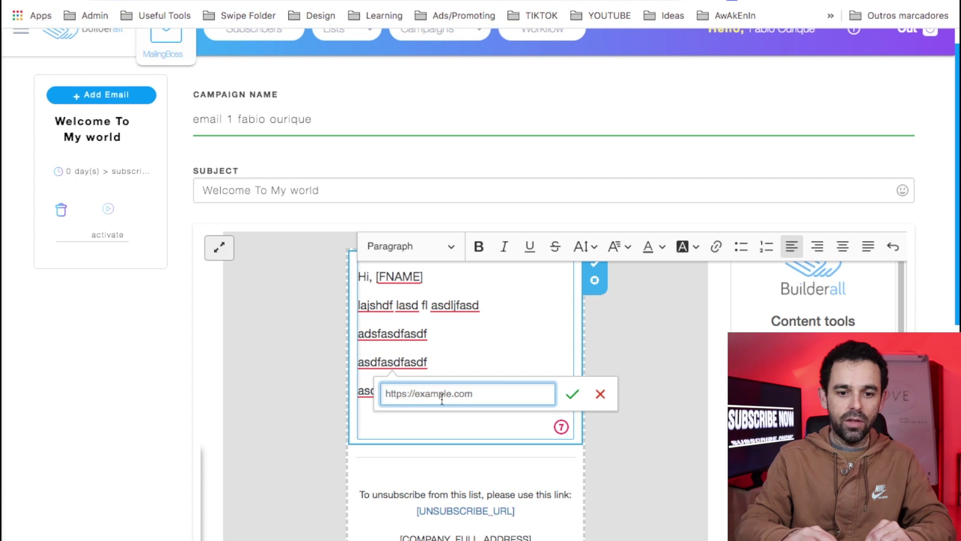
pyautogui.click(600, 394)
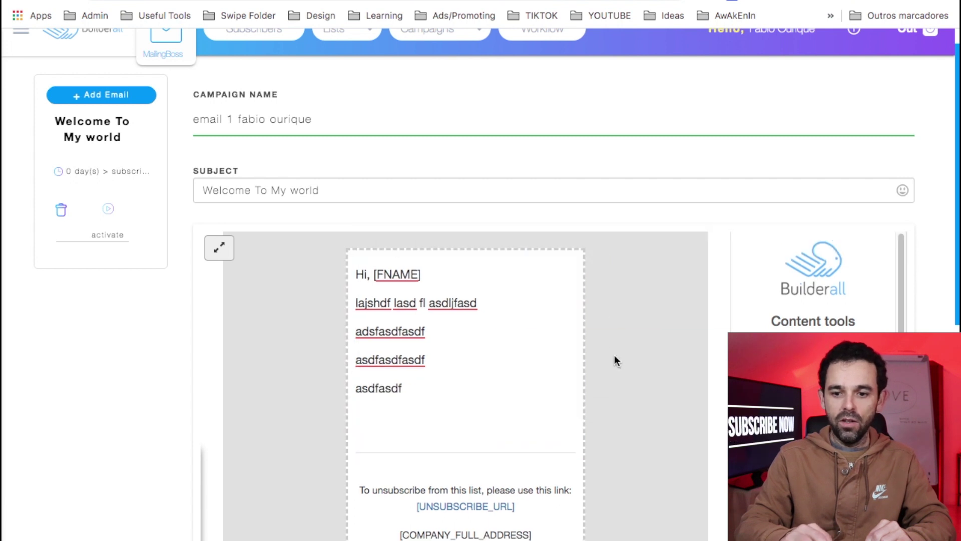
pyautogui.scroll(-2, 745, 441)
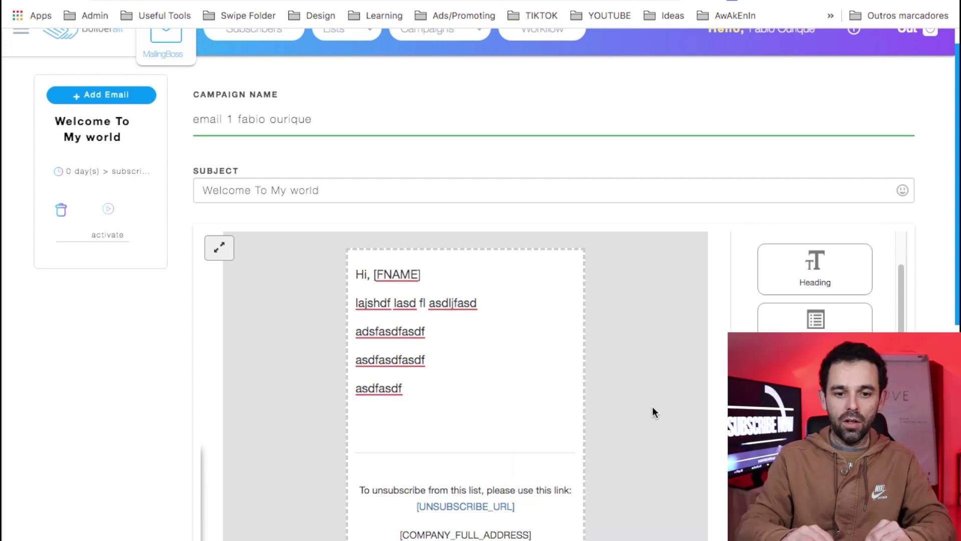
pyautogui.scroll(-8, 653, 413)
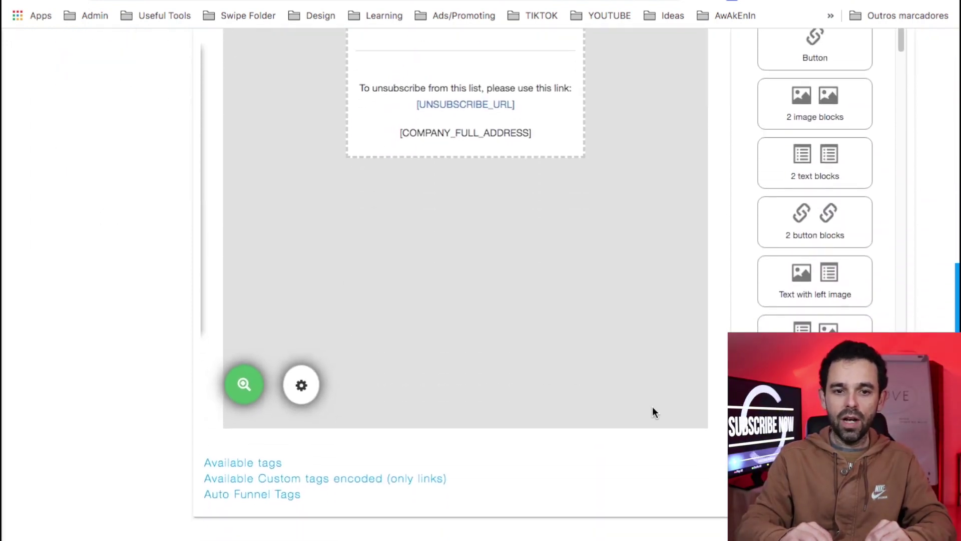
pyautogui.scroll(9, 653, 413)
pyautogui.scroll(-8, 652, 414)
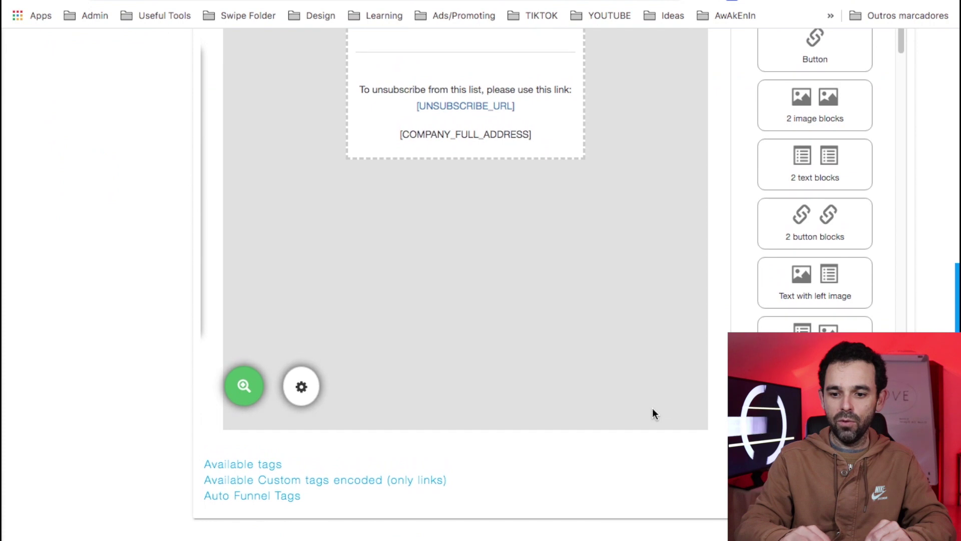
# - Save the body, set the Welcome To My world email to send after 1 Hour, and activate it
pyautogui.click(861, 516)
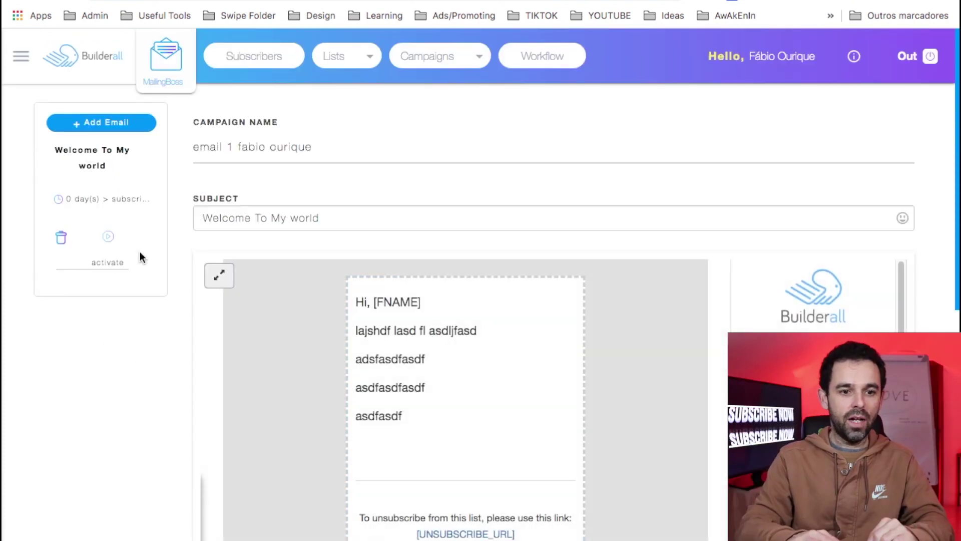
pyautogui.click(85, 205)
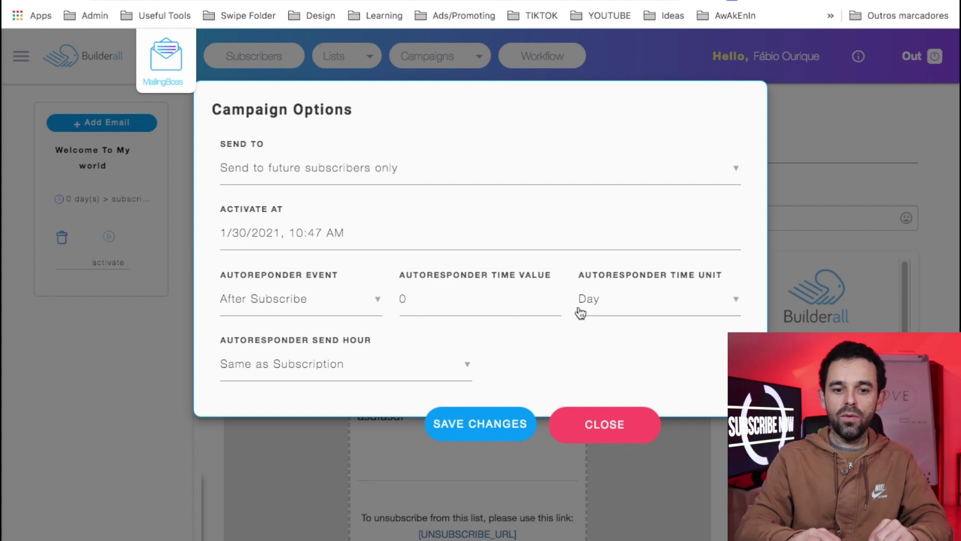
pyautogui.doubleClick(487, 303)
pyautogui.write('1')
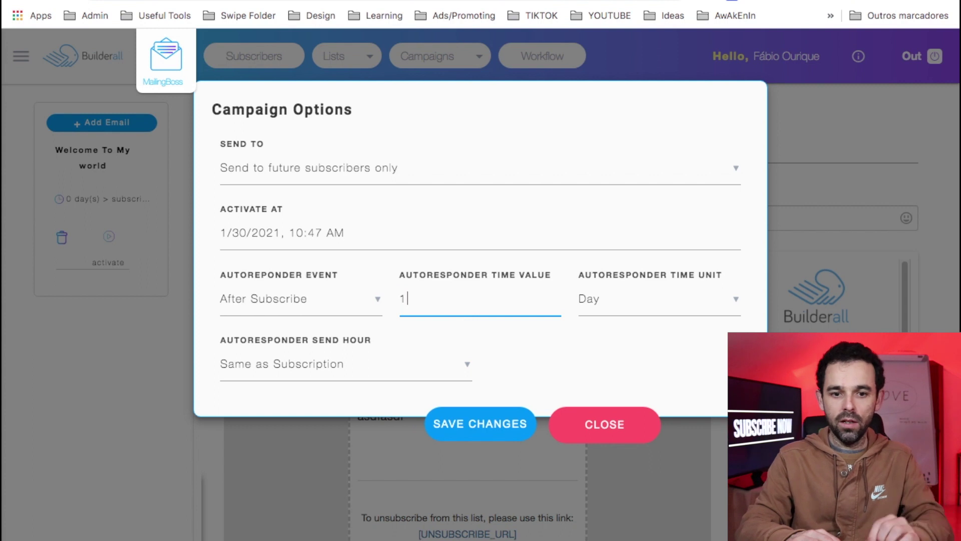
pyautogui.click(630, 307)
pyautogui.click(601, 337)
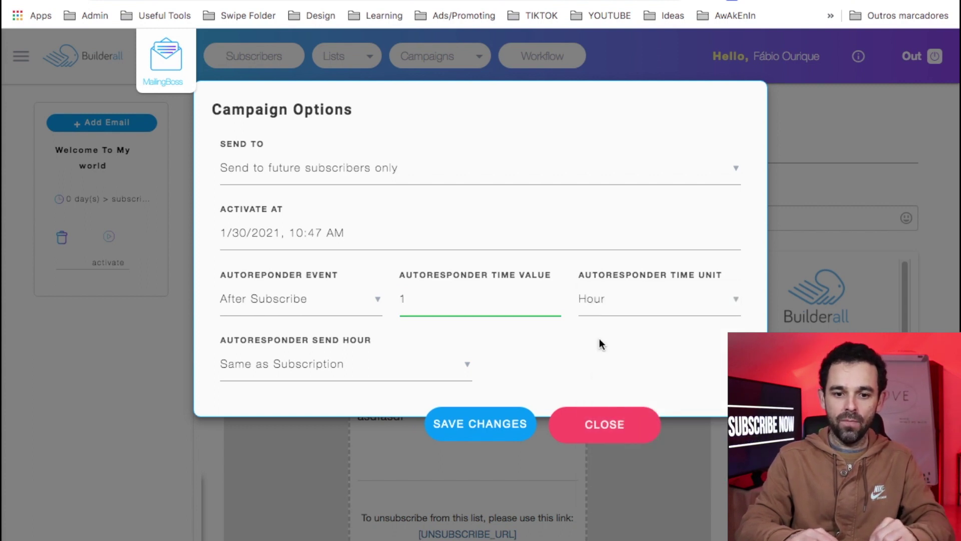
pyautogui.click(475, 424)
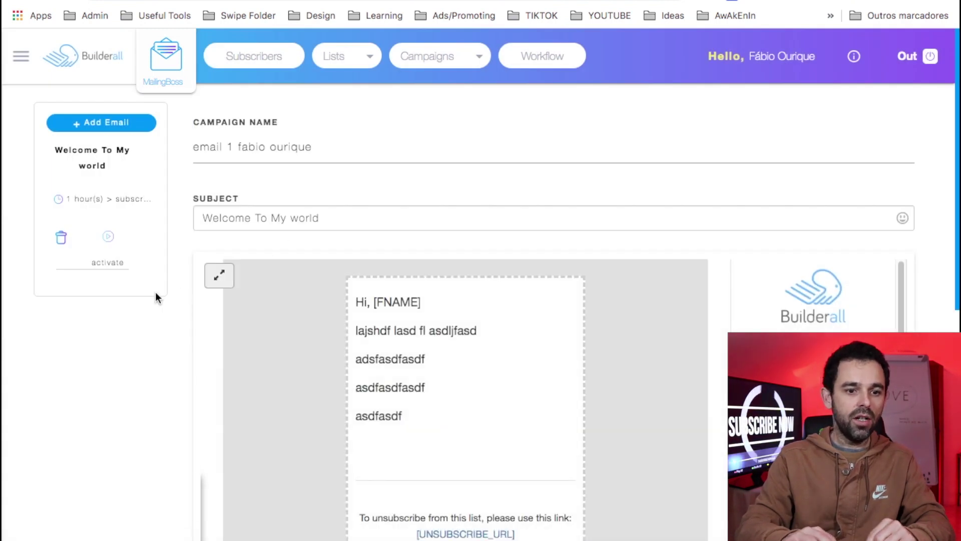
pyautogui.click(110, 240)
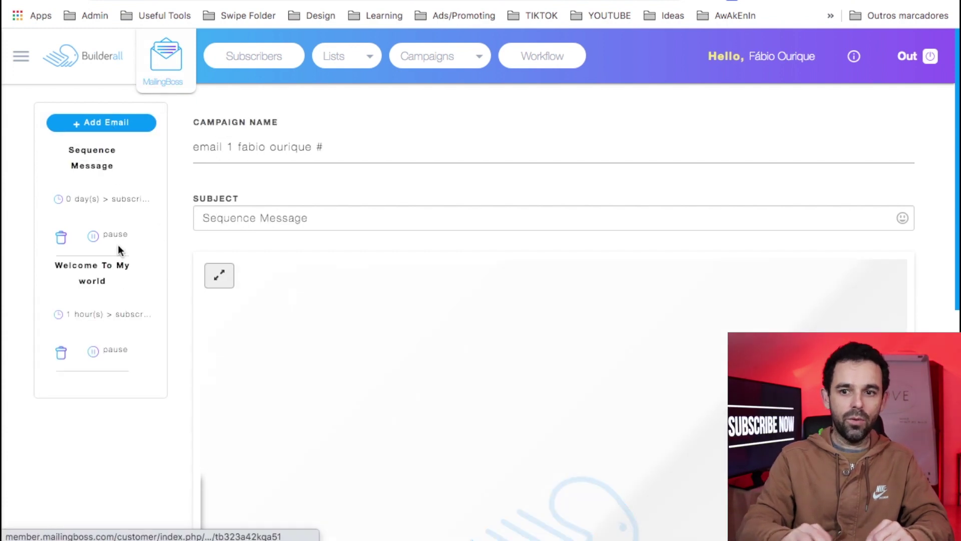
# - Name the second email 'email 2' plus the owner's name, with subject 'alshdf asdjflasdj flasjd'
pyautogui.click(799, 1)
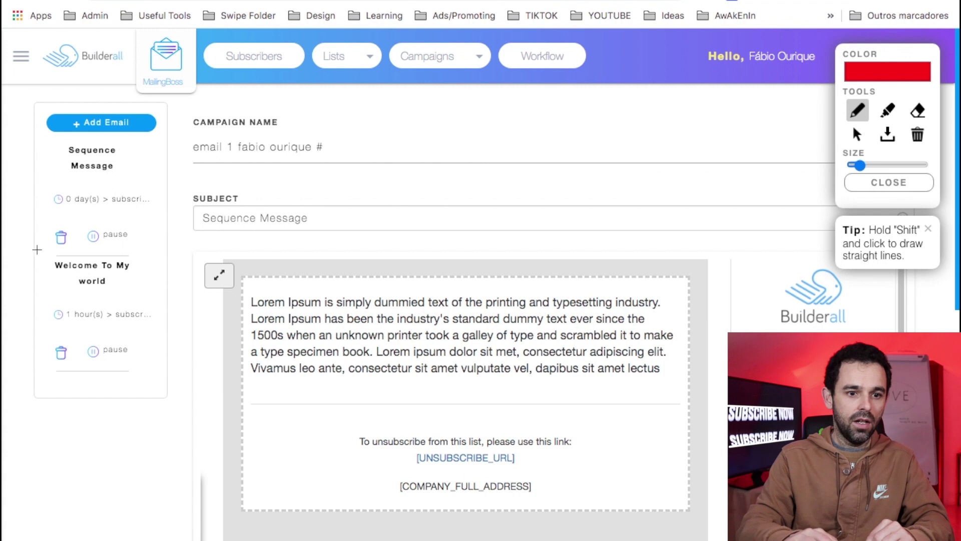
pyautogui.moveTo(55, 115)
pyautogui.mouseDown()
pyautogui.moveTo(20, 146)
pyautogui.moveTo(9, 205)
pyautogui.moveTo(53, 245)
pyautogui.moveTo(160, 246)
pyautogui.moveTo(142, 112)
pyautogui.moveTo(48, 109)
pyautogui.mouseUp()
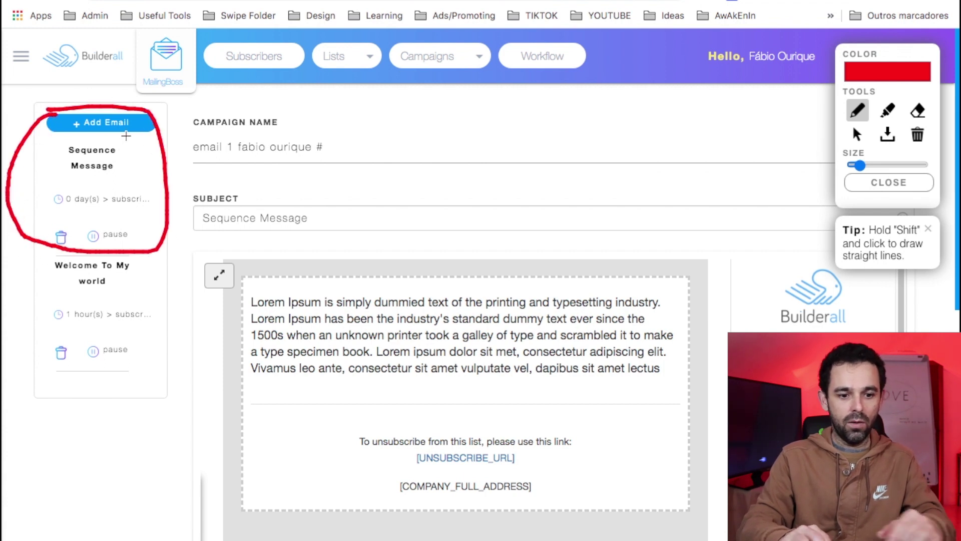
pyautogui.press('Escape')
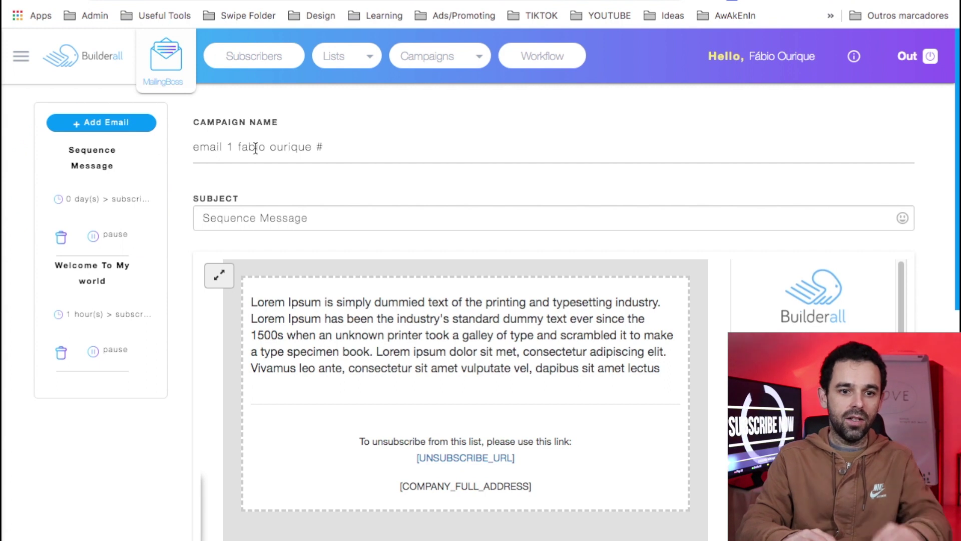
pyautogui.doubleClick(319, 146)
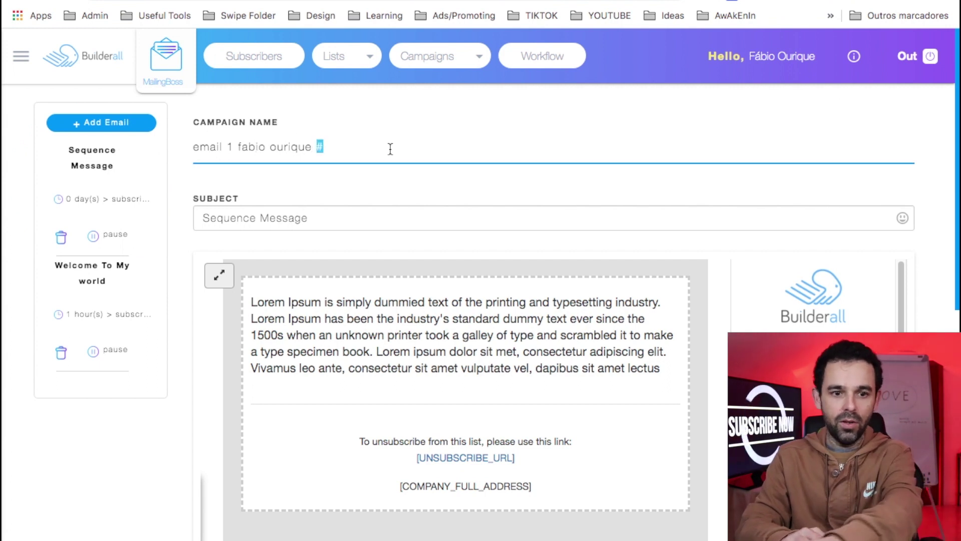
pyautogui.doubleClick(229, 146)
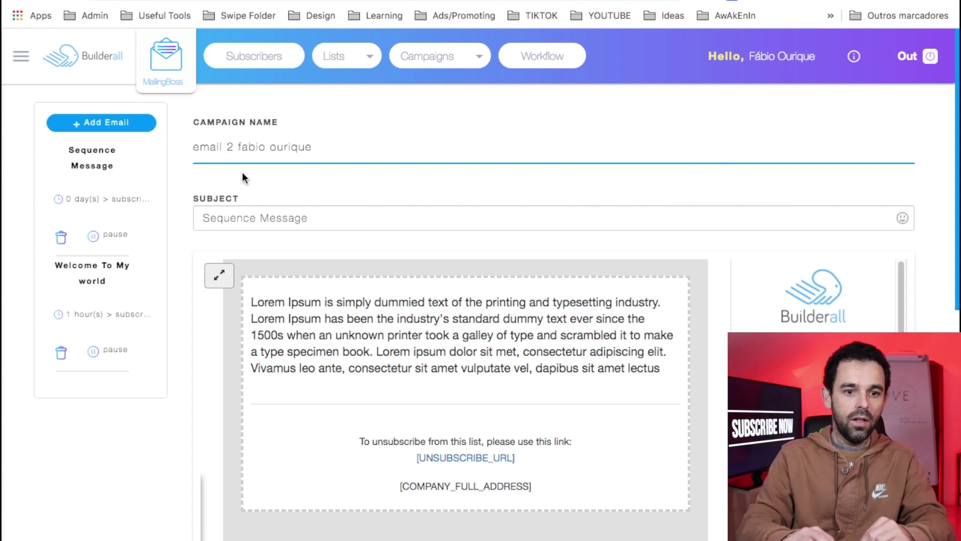
pyautogui.tripleClick(273, 215)
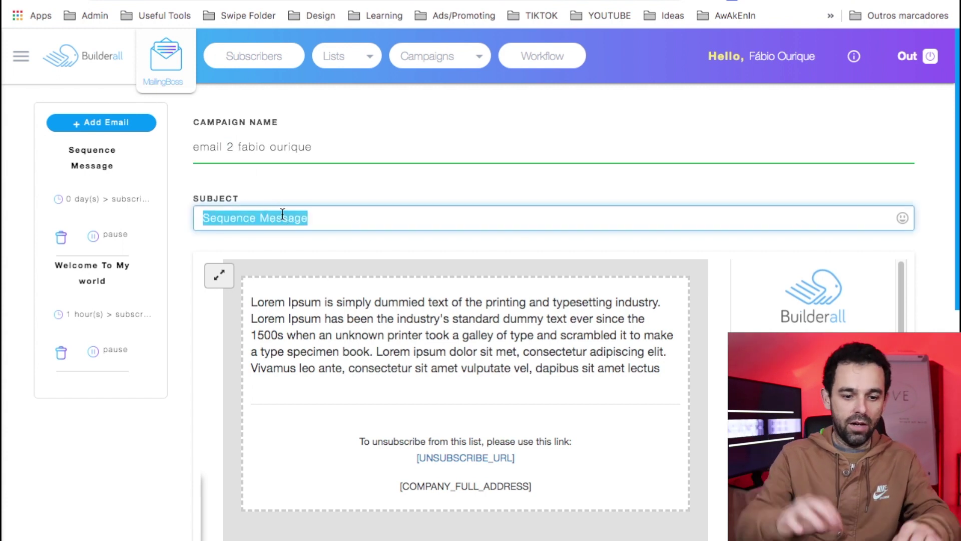
pyautogui.write('alshdf asdjflasdj flasjd')
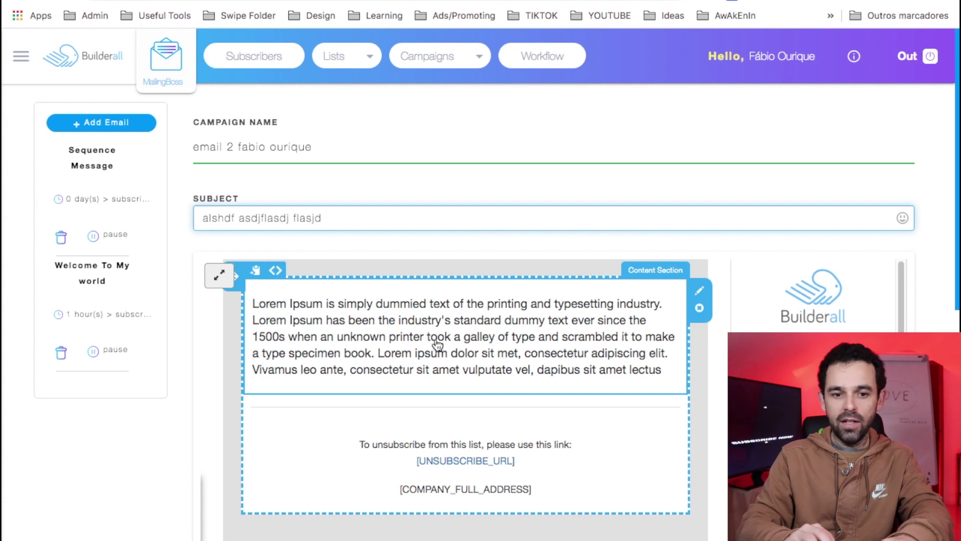
# - Replace the Lorem Ipsum block with filler lines starting 'lajsdlfk asdlfj asldkfjlaskdjflas df'
pyautogui.click(436, 345)
pyautogui.hotkey('ctrl', 'a')
pyautogui.write('lajsdlfk asdlfj asldkfjlaskdjflas df')
pyautogui.press('Return')
pyautogui.write('asdfasdfasd')
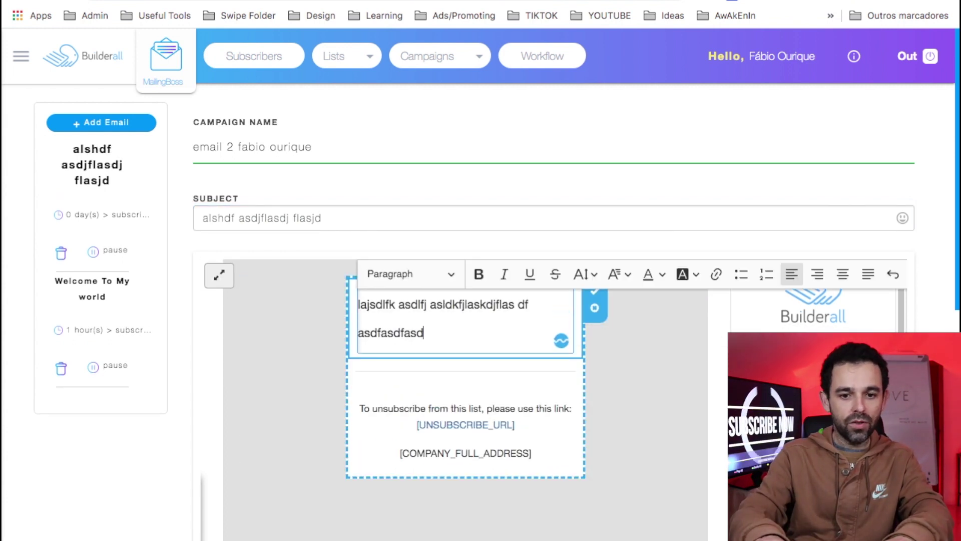
pyautogui.write('fasdf')
pyautogui.press('Return')
pyautogui.press('Return')
pyautogui.write('asdfasdfasdadfs')
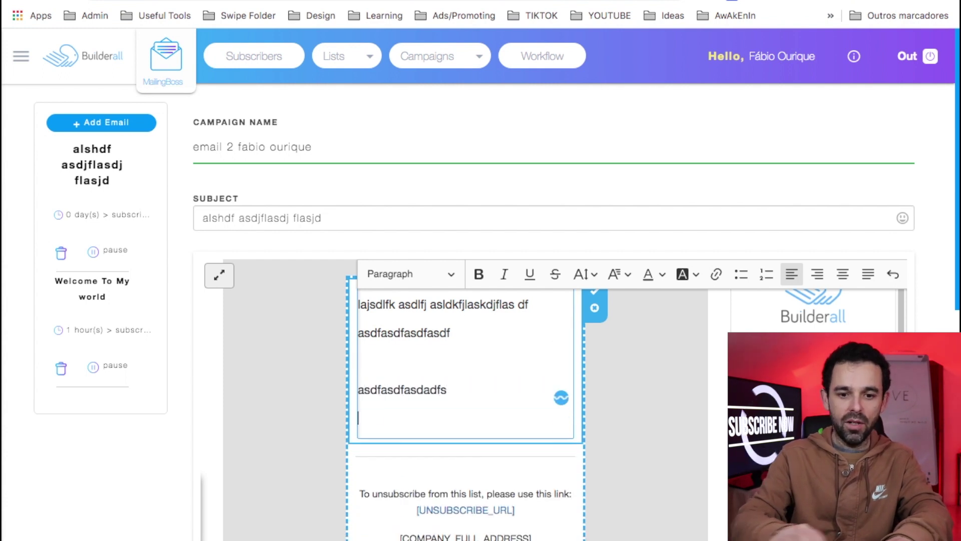
pyautogui.press('Return')
# - End the body text with 'asdf' and insert an image block below it
pyautogui.write('asdf')
pyautogui.click(617, 381)
pyautogui.scroll(-2, 617, 381)
pyautogui.scroll(-1, 616, 381)
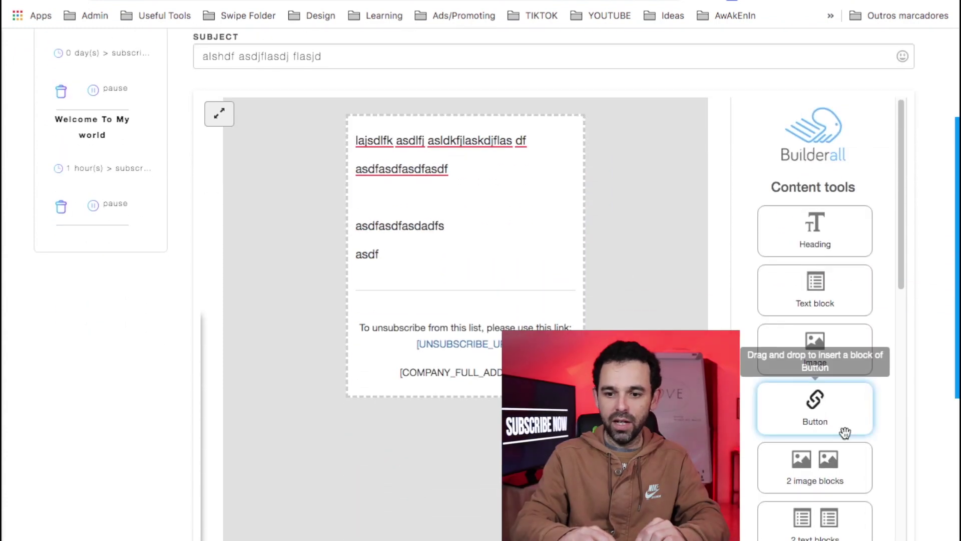
pyautogui.moveTo(827, 349); pyautogui.dragTo(435, 307)
pyautogui.scroll(-2, 436, 369)
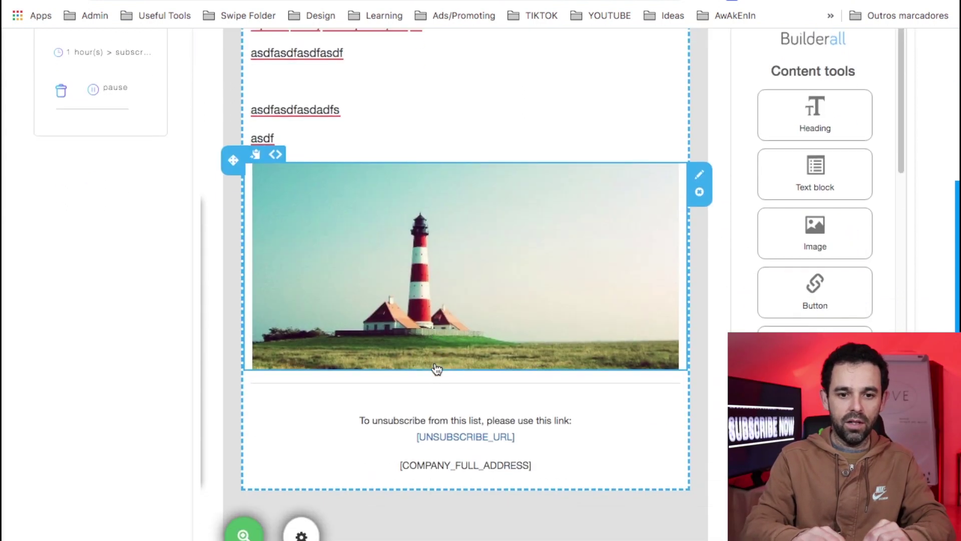
pyautogui.scroll(2, 399, 291)
# - Swap the image for the 'How to Make a Complete Website' picture and save the email
pyautogui.click(391, 304)
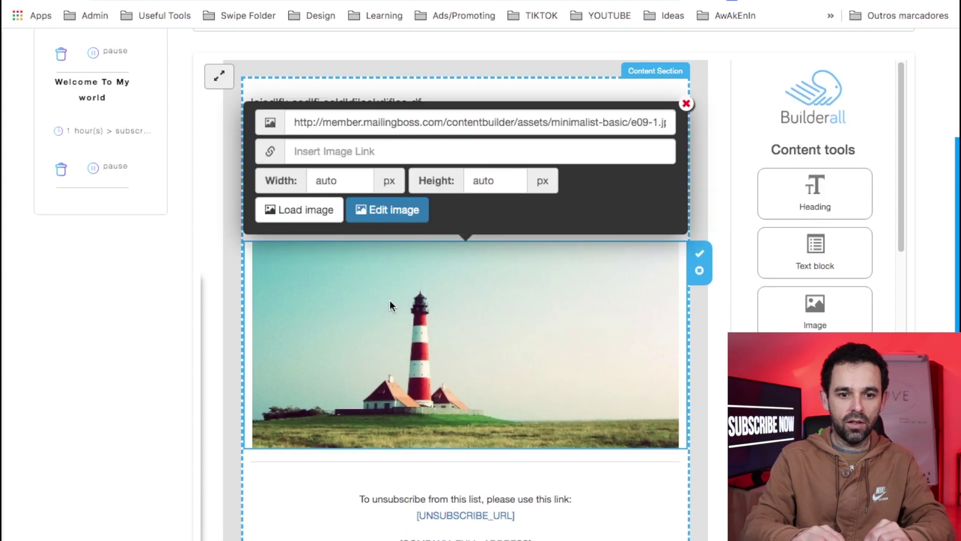
pyautogui.click(311, 210)
pyautogui.doubleClick(626, 139)
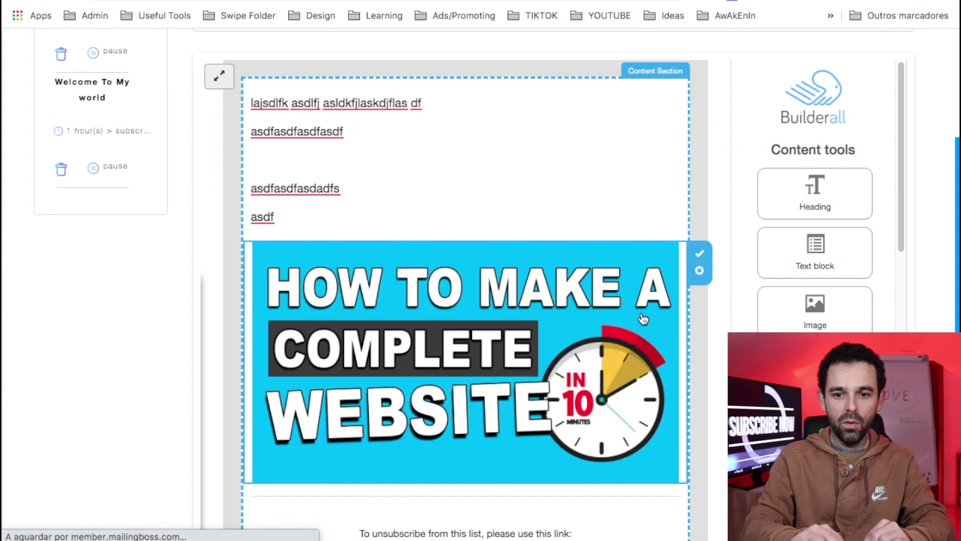
pyautogui.click(700, 254)
pyautogui.scroll(2, 674, 271)
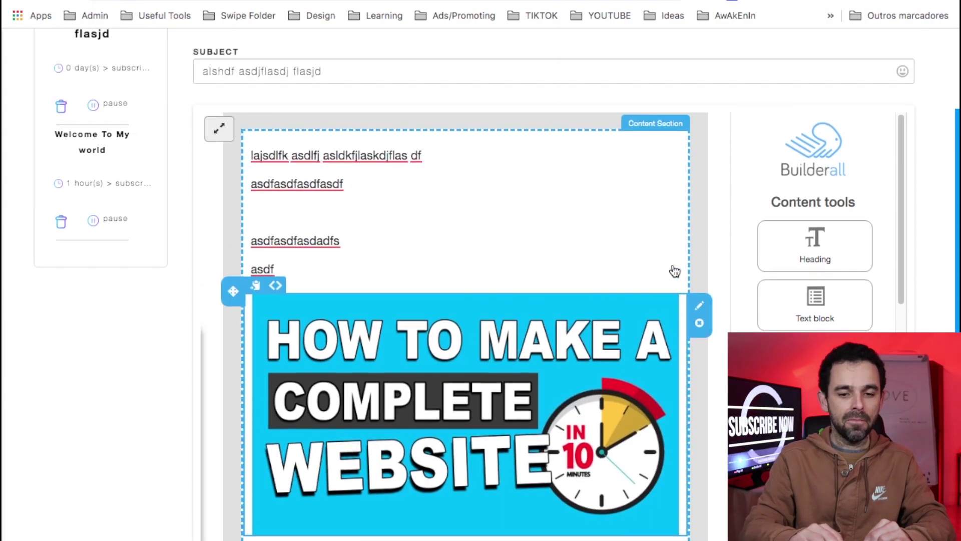
pyautogui.click(468, 345)
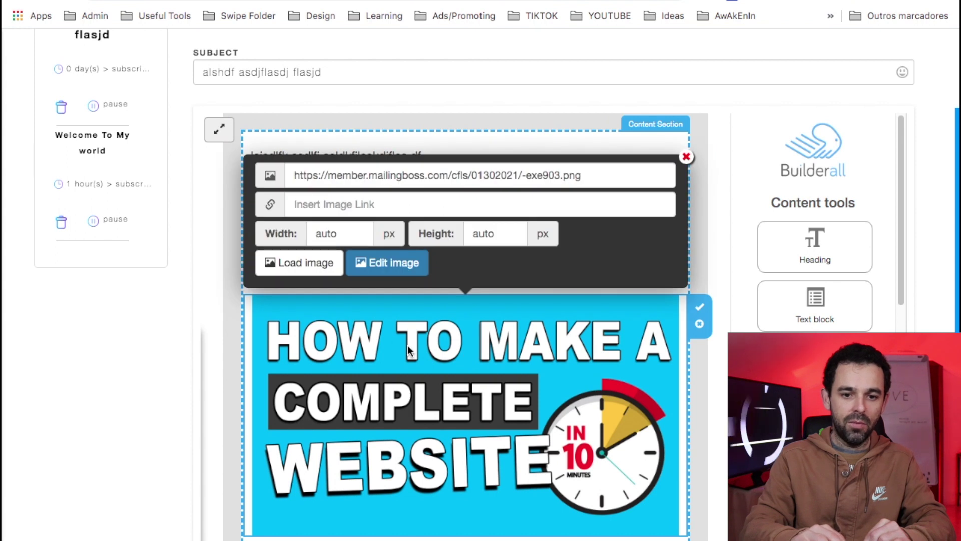
pyautogui.click(314, 206)
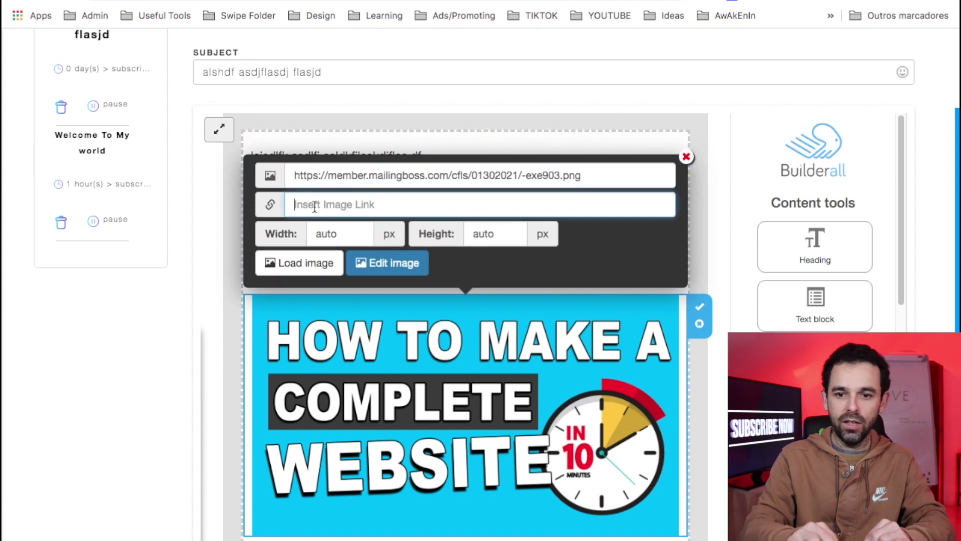
pyautogui.scroll(3, 710, 251)
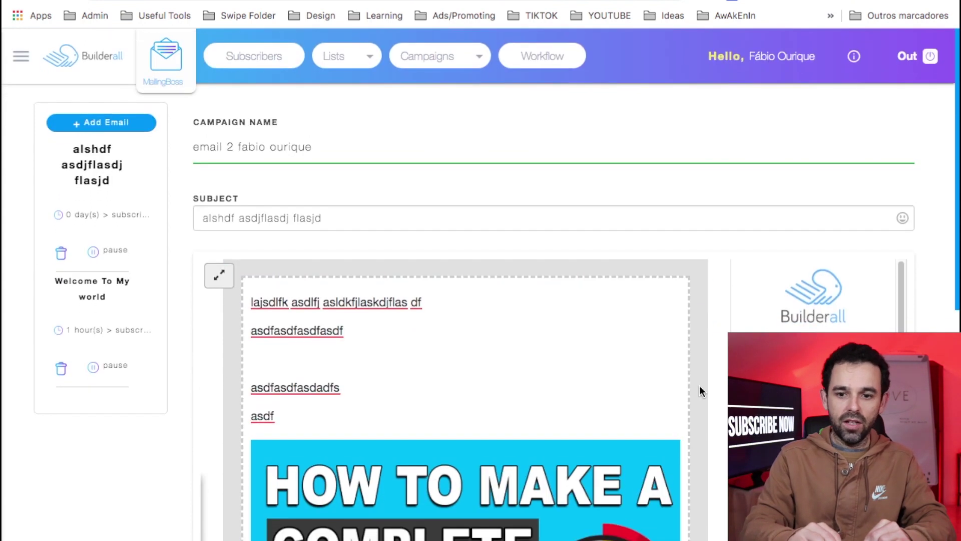
pyautogui.scroll(-9, 700, 390)
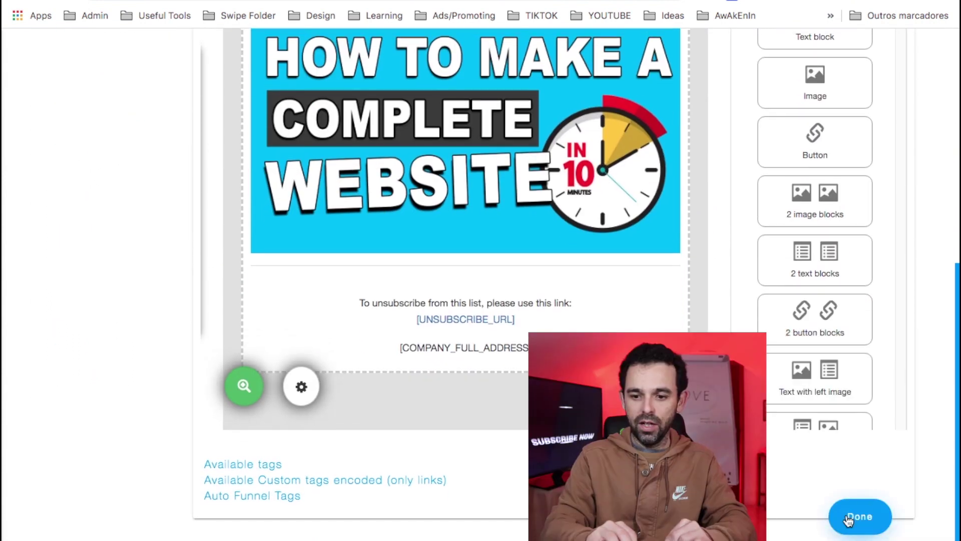
pyautogui.click(847, 518)
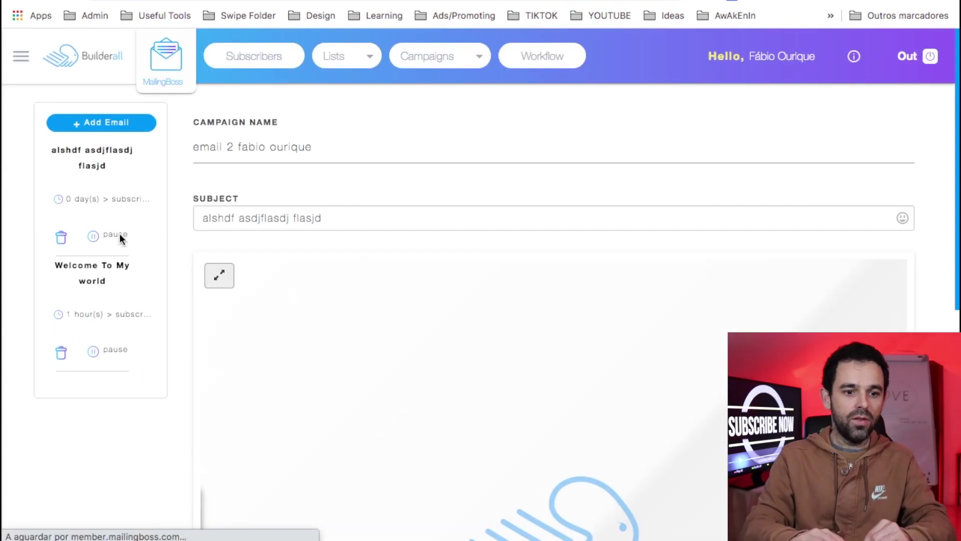
pyautogui.hotkey('alt', 'shift', 'd')
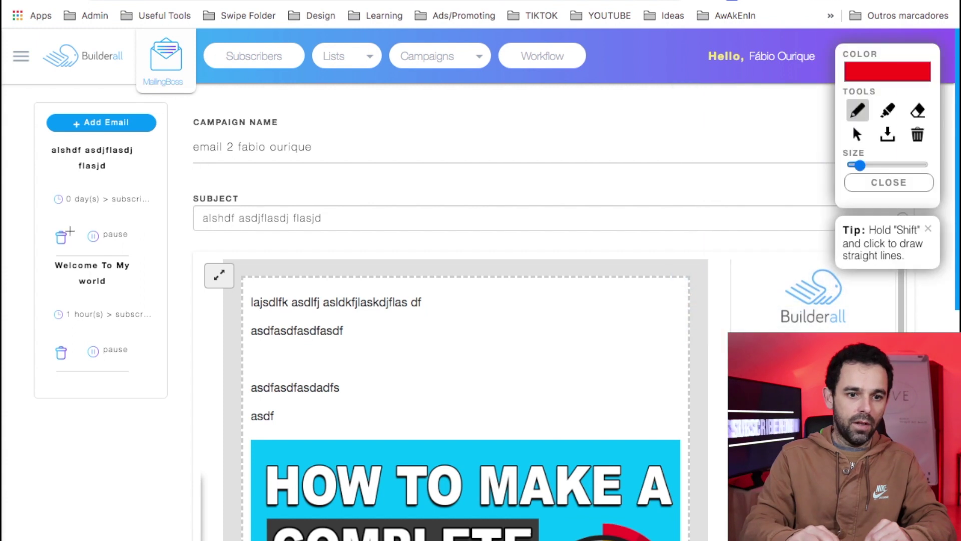
pyautogui.moveTo(44, 251)
pyautogui.mouseDown()
pyautogui.moveTo(21, 314)
pyautogui.moveTo(164, 374)
pyautogui.moveTo(94, 241)
pyautogui.mouseUp()
pyautogui.moveTo(75, 187)
pyautogui.mouseDown()
pyautogui.moveTo(35, 193)
pyautogui.moveTo(85, 215)
pyautogui.moveTo(160, 215)
pyautogui.moveTo(122, 178)
pyautogui.moveTo(48, 183)
pyautogui.moveTo(39, 201)
pyautogui.mouseUp()
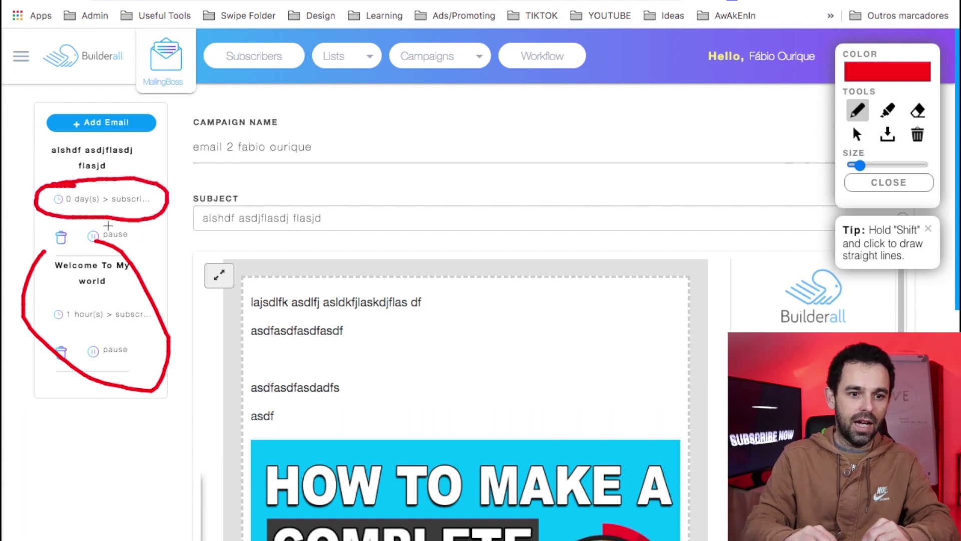
pyautogui.moveTo(111, 217)
pyautogui.mouseDown()
pyautogui.moveTo(65, 233)
pyautogui.moveTo(97, 252)
pyautogui.moveTo(145, 230)
pyautogui.moveTo(102, 220)
pyautogui.mouseUp()
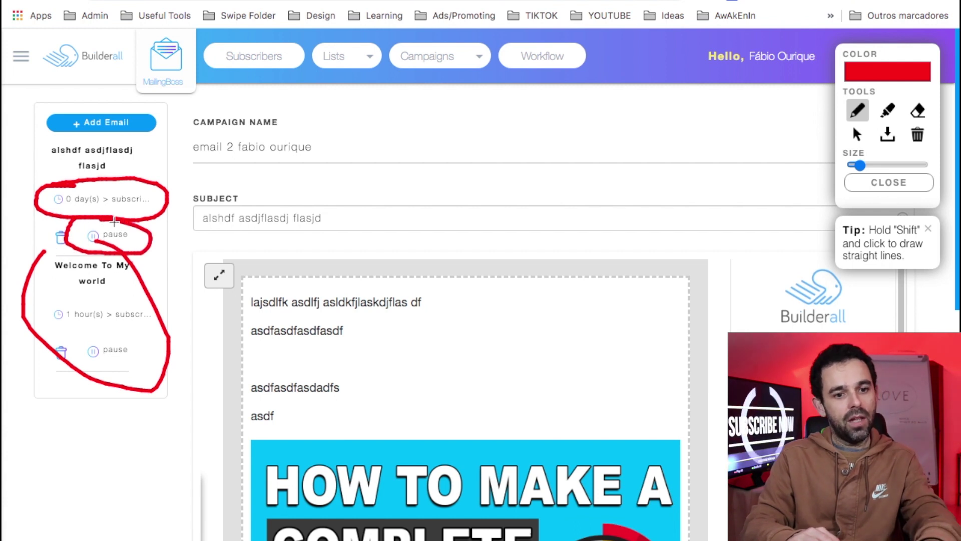
pyautogui.press('Escape')
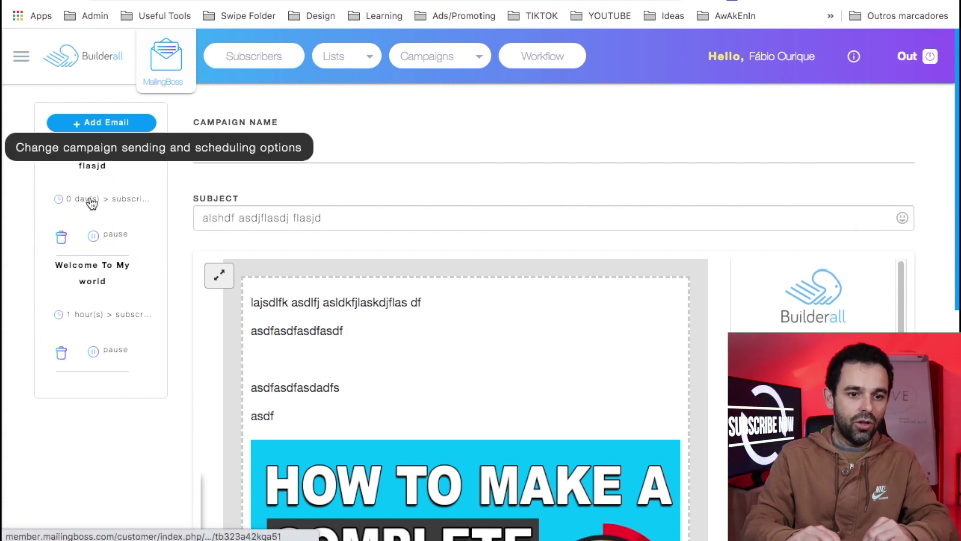
# - Set the second email's autoresponder delay to 1 Day and save the change
pyautogui.click(89, 199)
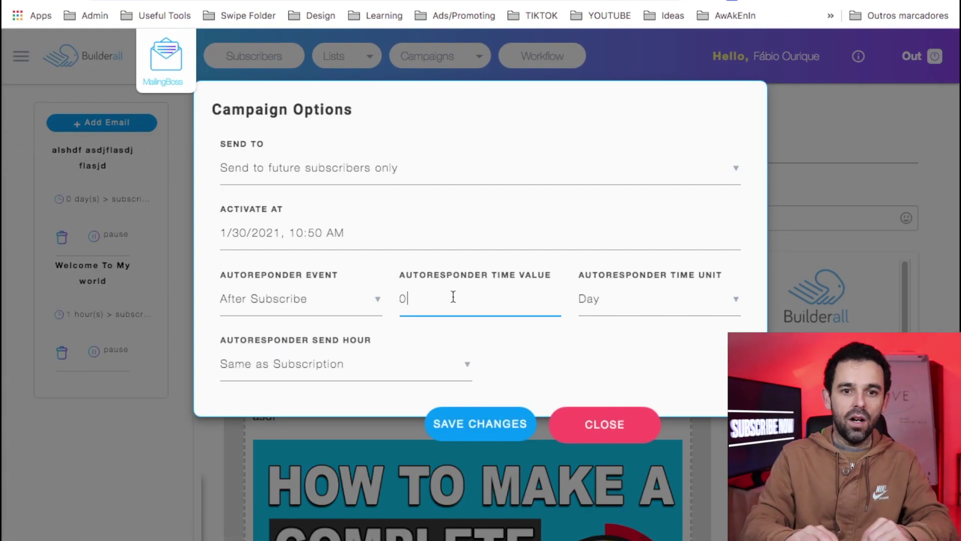
pyautogui.moveTo(381, 300); pyautogui.dragTo(436, 300)
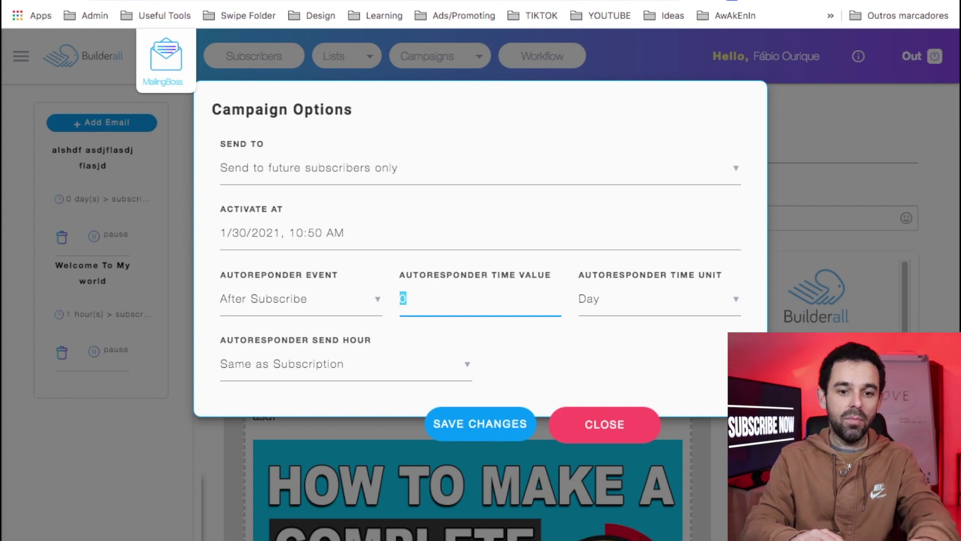
pyautogui.moveTo(427, 301); pyautogui.dragTo(395, 305)
pyautogui.write('0')
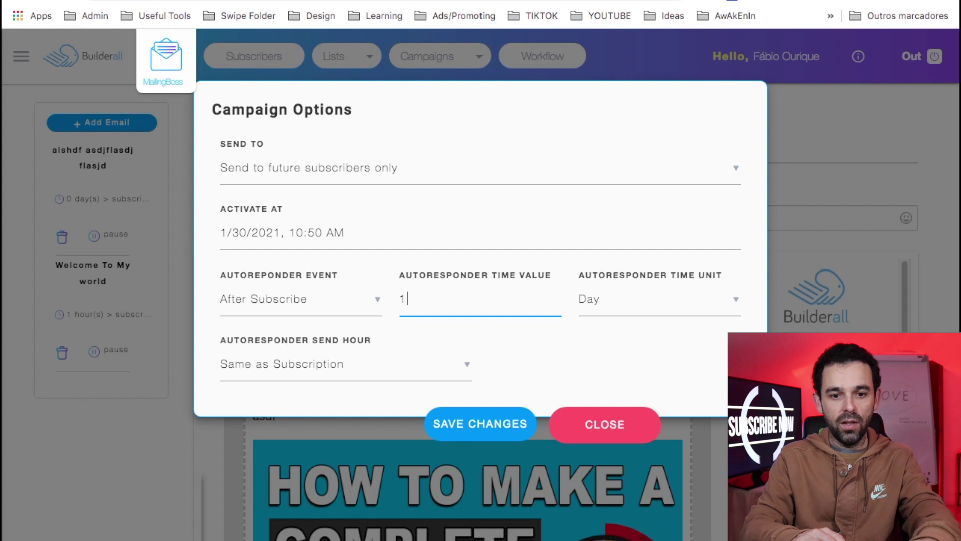
pyautogui.click(498, 423)
pyautogui.click(804, 2)
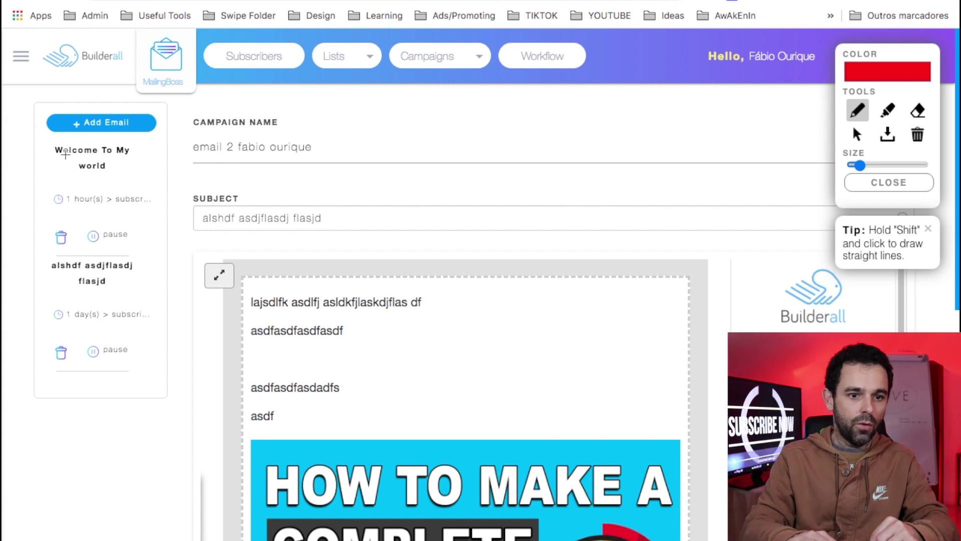
pyautogui.moveTo(63, 137)
pyautogui.mouseDown()
pyautogui.moveTo(22, 196)
pyautogui.moveTo(76, 250)
pyautogui.moveTo(160, 218)
pyautogui.moveTo(85, 131)
pyautogui.moveTo(74, 134)
pyautogui.mouseUp()
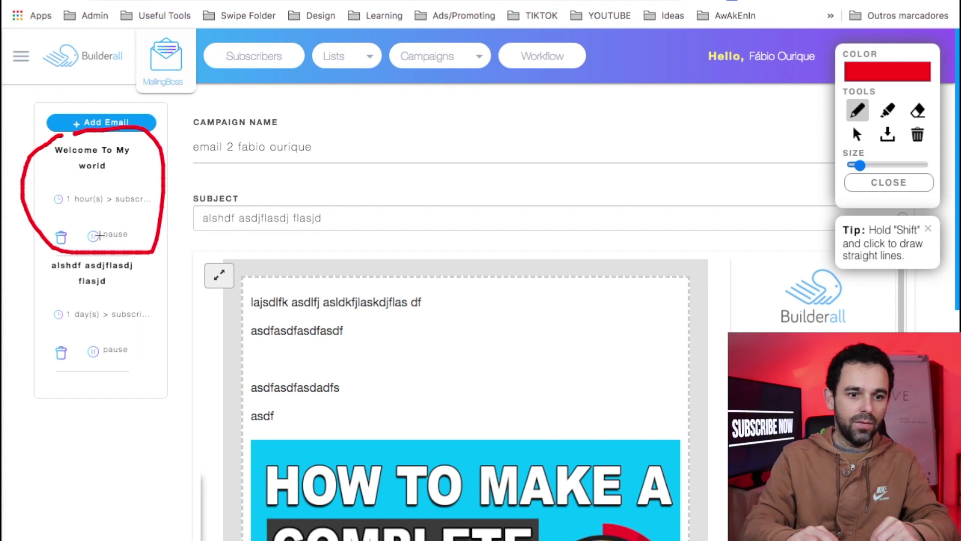
pyautogui.moveTo(56, 188)
pyautogui.mouseDown()
pyautogui.moveTo(59, 219)
pyautogui.moveTo(130, 219)
pyautogui.moveTo(165, 199)
pyautogui.moveTo(68, 181)
pyautogui.mouseUp()
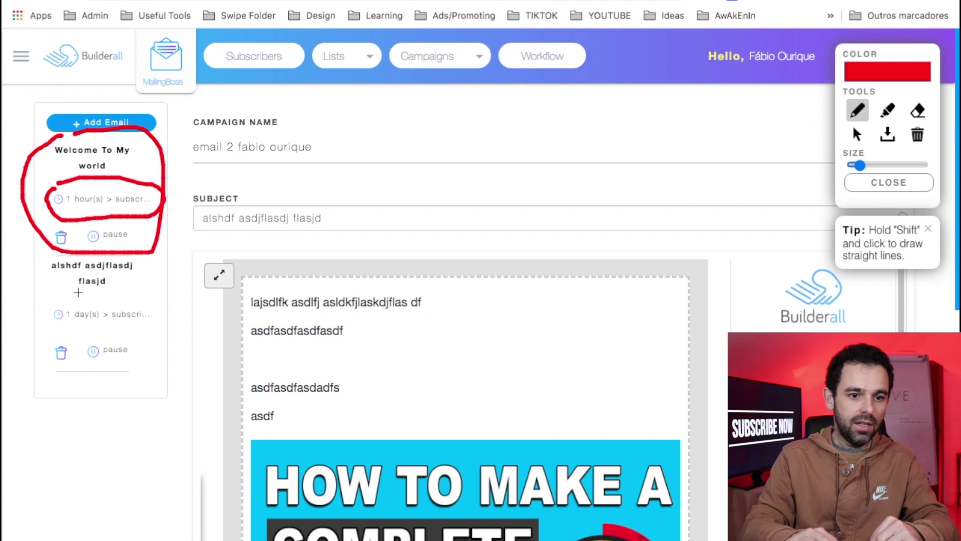
pyautogui.moveTo(52, 256)
pyautogui.mouseDown()
pyautogui.moveTo(20, 313)
pyautogui.moveTo(51, 395)
pyautogui.moveTo(185, 365)
pyautogui.moveTo(148, 259)
pyautogui.moveTo(48, 250)
pyautogui.mouseUp()
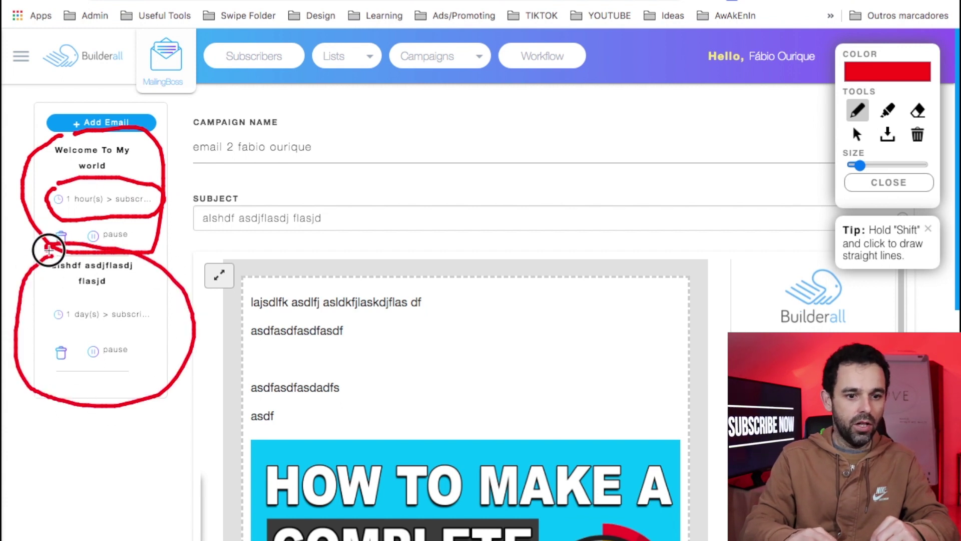
pyautogui.moveTo(66, 303)
pyautogui.mouseDown()
pyautogui.moveTo(39, 318)
pyautogui.moveTo(60, 336)
pyautogui.moveTo(172, 329)
pyautogui.moveTo(155, 299)
pyautogui.moveTo(71, 300)
pyautogui.mouseUp()
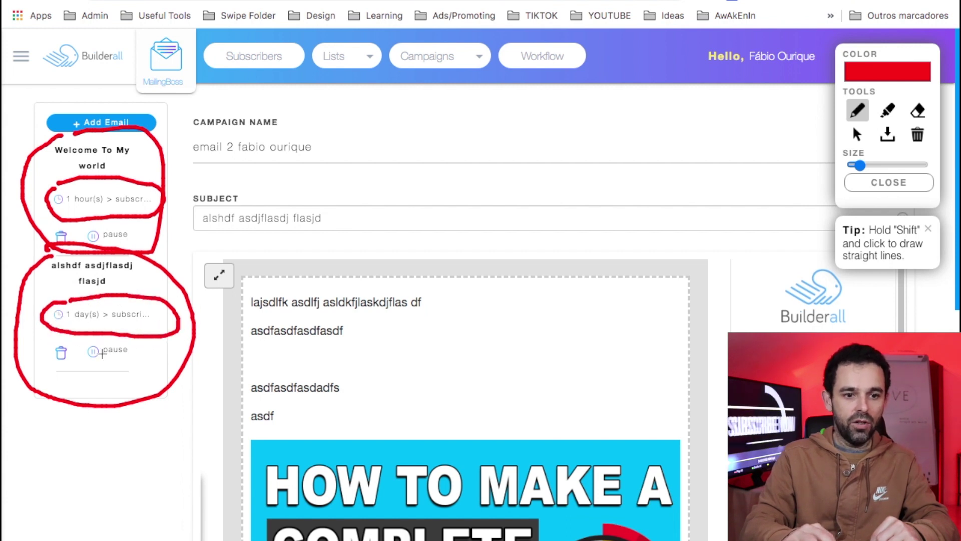
pyautogui.press('Escape')
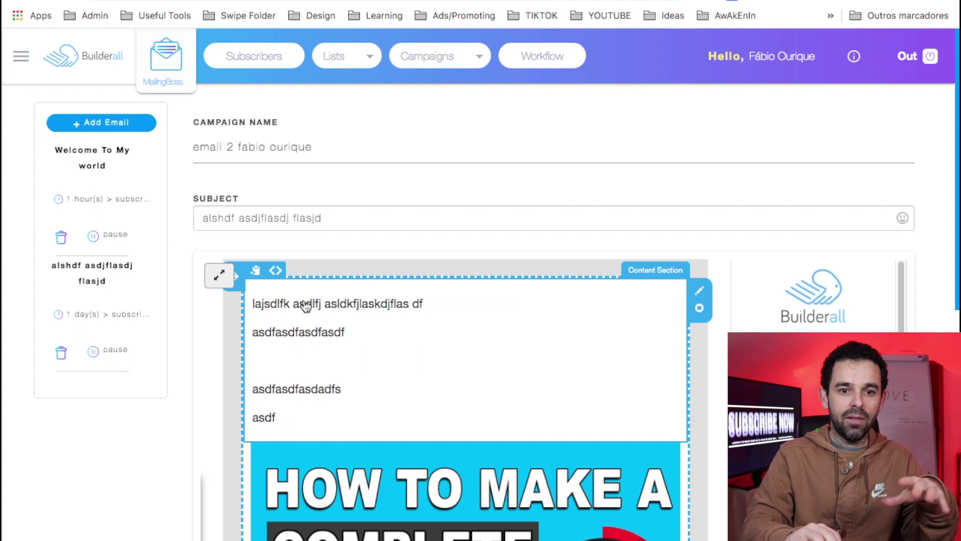
pyautogui.click(464, 64)
pyautogui.click(415, 97)
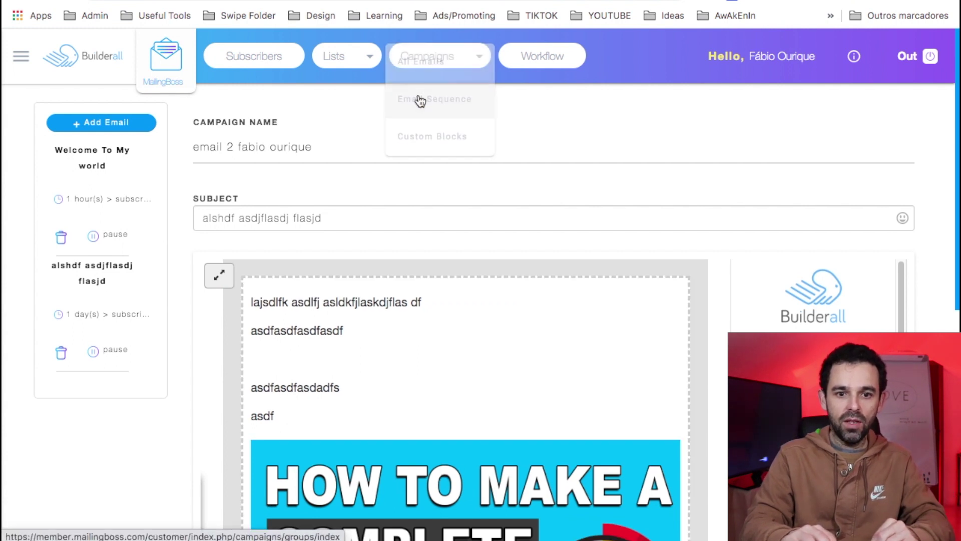
pyautogui.hotkey('alt', 'shift', 'd')
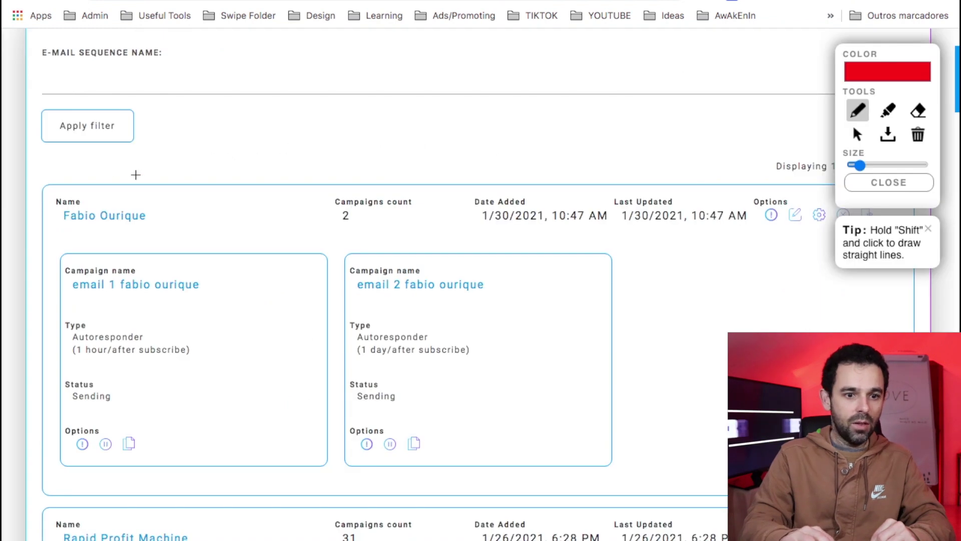
pyautogui.moveTo(107, 178)
pyautogui.mouseDown()
pyautogui.moveTo(26, 208)
pyautogui.moveTo(21, 390)
pyautogui.moveTo(58, 450)
pyautogui.moveTo(241, 489)
pyautogui.mouseUp()
pyautogui.hotkey('ctrl', 'z')
pyautogui.moveTo(162, 245)
pyautogui.mouseDown()
pyautogui.moveTo(39, 285)
pyautogui.moveTo(159, 457)
pyautogui.moveTo(176, 455)
pyautogui.mouseUp()
pyautogui.moveTo(411, 245)
pyautogui.mouseDown()
pyautogui.moveTo(322, 296)
pyautogui.moveTo(358, 459)
pyautogui.mouseUp()
pyautogui.press('Escape')
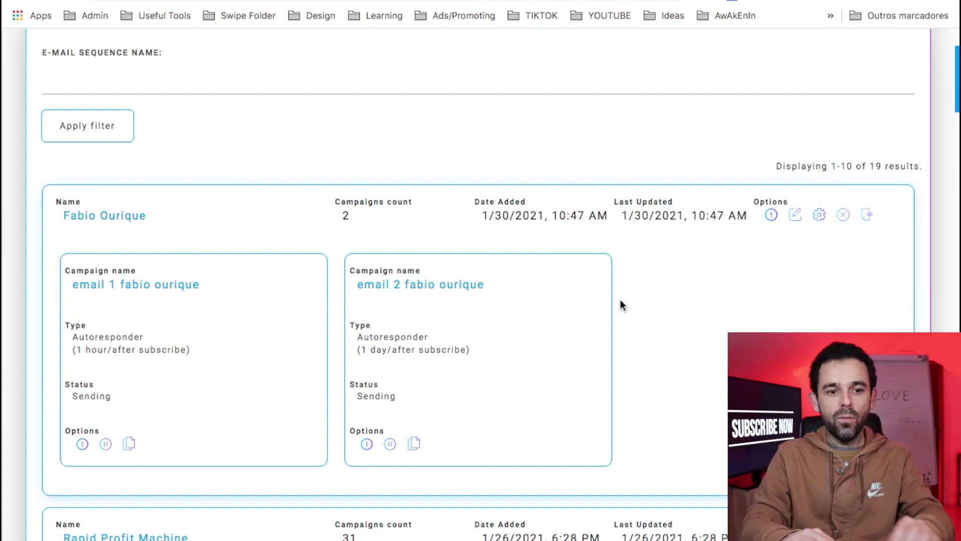
pyautogui.scroll(1, 293, 200)
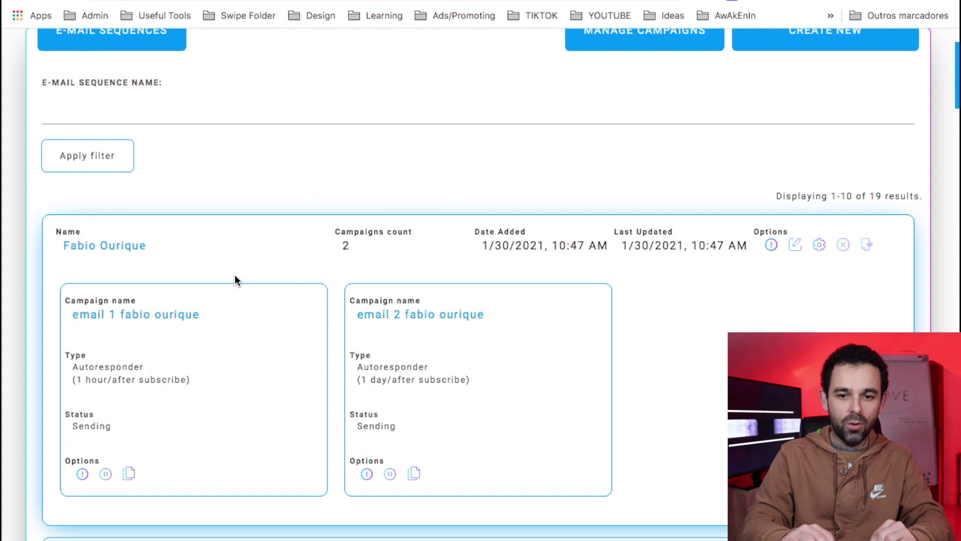
pyautogui.click(792, 3)
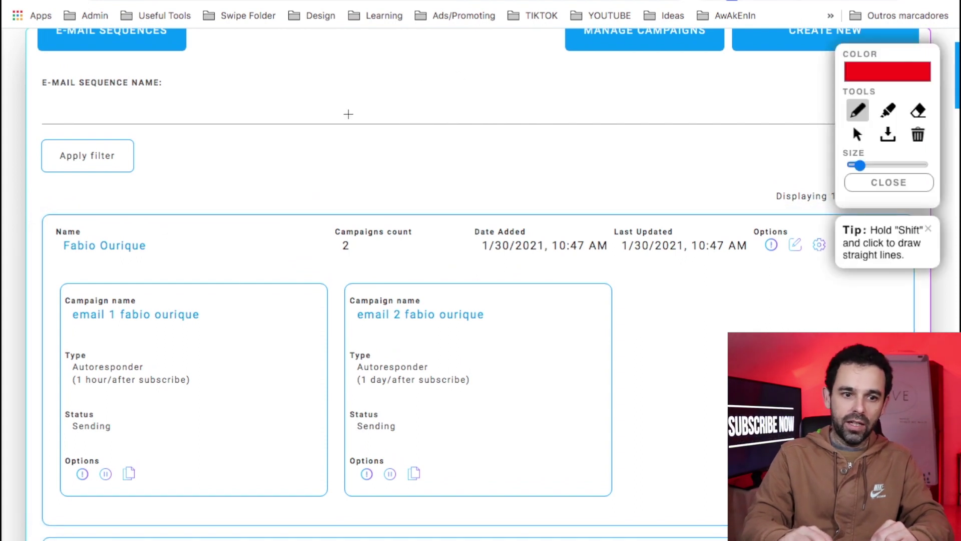
pyautogui.moveTo(93, 203)
pyautogui.mouseDown()
pyautogui.moveTo(22, 231)
pyautogui.moveTo(139, 271)
pyautogui.moveTo(76, 200)
pyautogui.mouseUp()
pyautogui.press('Escape')
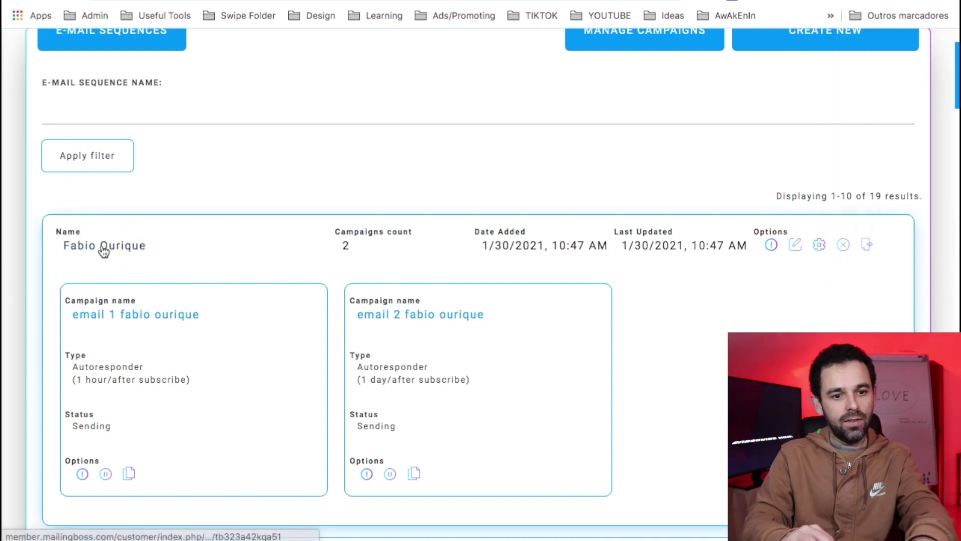
pyautogui.click(102, 246)
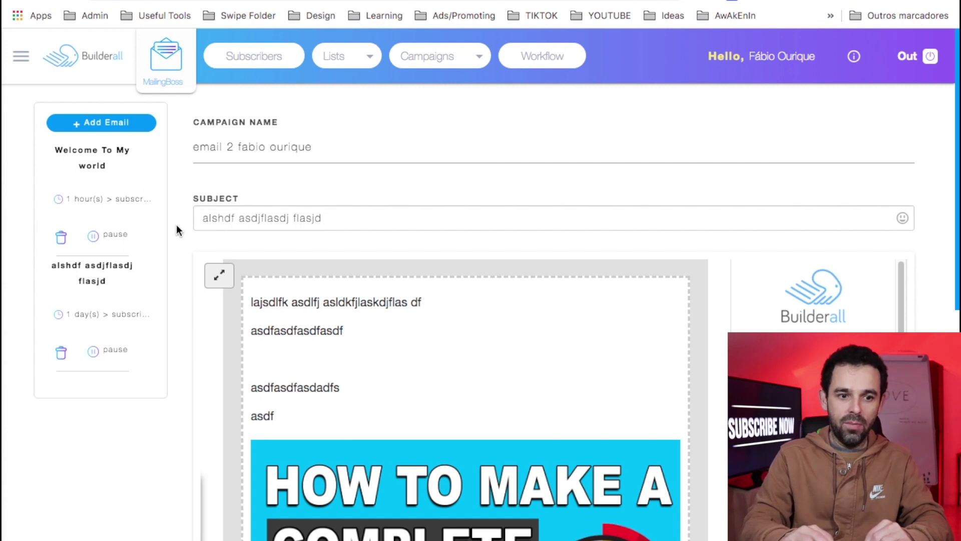
pyautogui.hotkey('alt', 'shift', 'd')
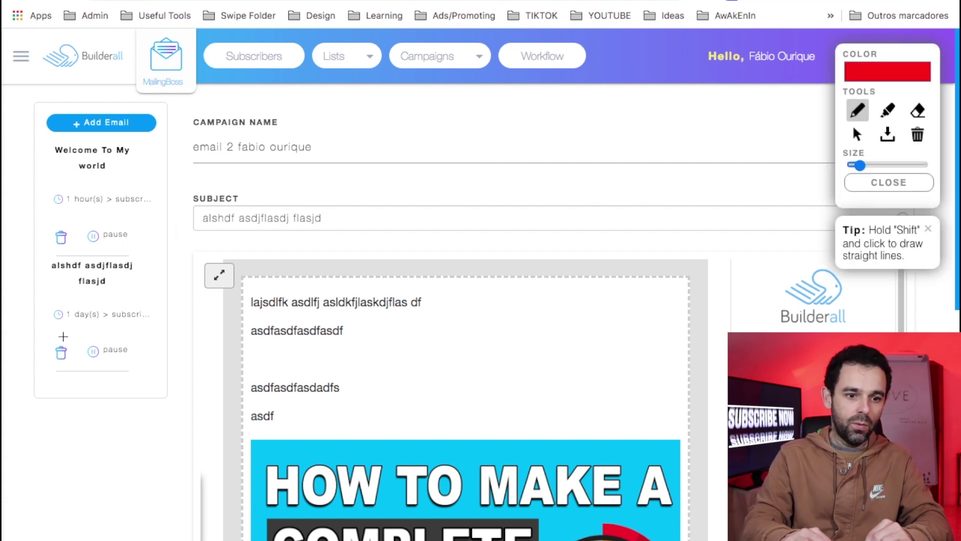
pyautogui.moveTo(62, 336)
pyautogui.mouseDown()
pyautogui.moveTo(38, 347)
pyautogui.moveTo(54, 371)
pyautogui.moveTo(75, 344)
pyautogui.moveTo(61, 339)
pyautogui.mouseUp()
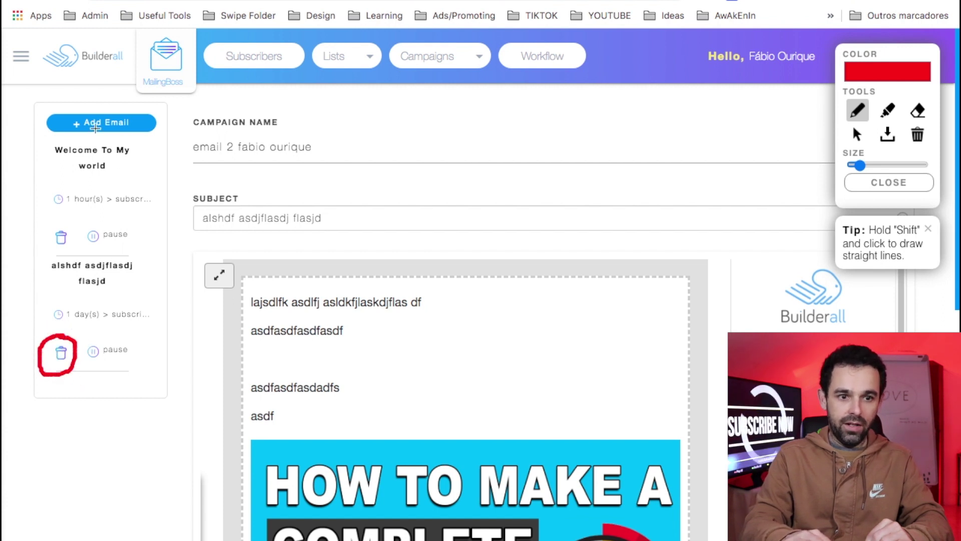
pyautogui.moveTo(102, 106)
pyautogui.mouseDown()
pyautogui.moveTo(47, 107)
pyautogui.moveTo(44, 133)
pyautogui.moveTo(180, 135)
pyautogui.mouseUp()
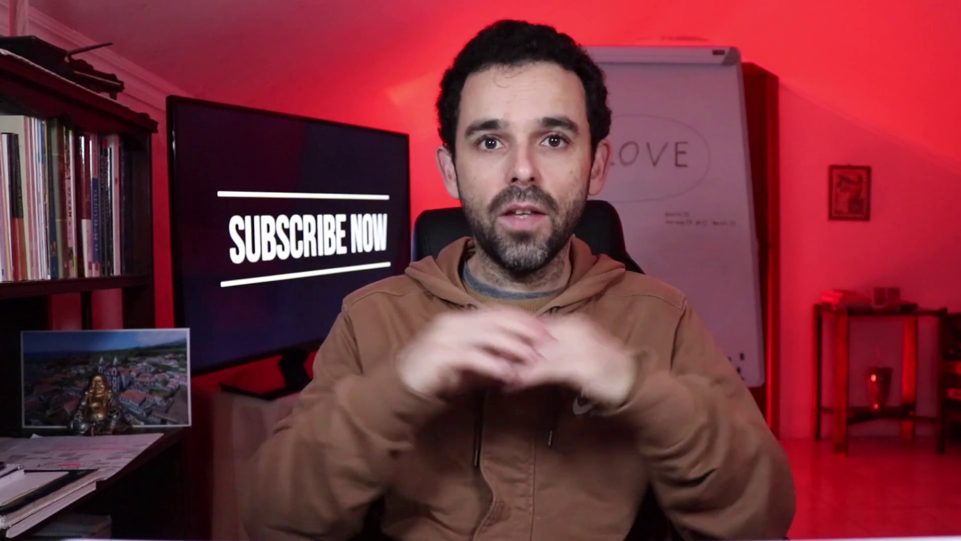